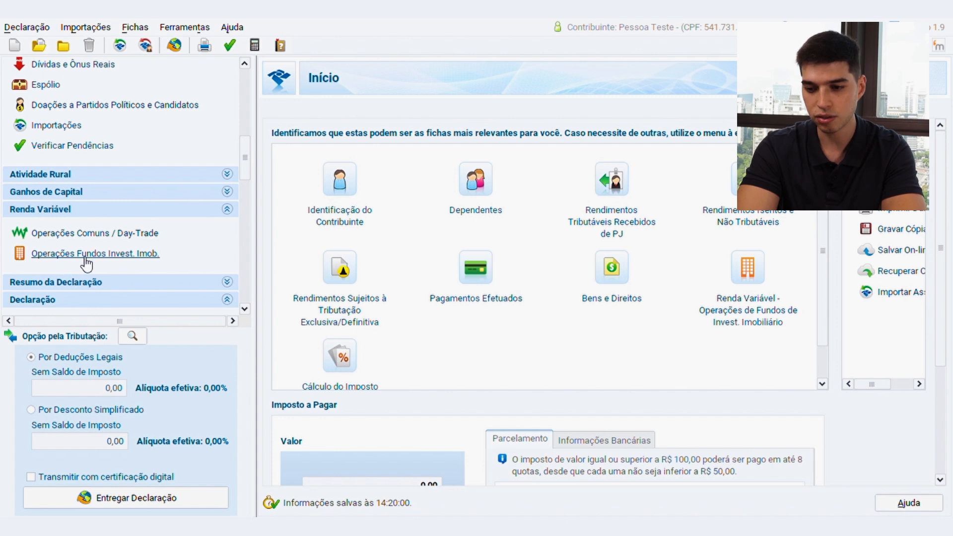
Open the real estate investment fund operations form and clear January's net result, prior negative result, withheld tax and tax paid.
{"action": "left_click", "coordinate": [87, 263]}
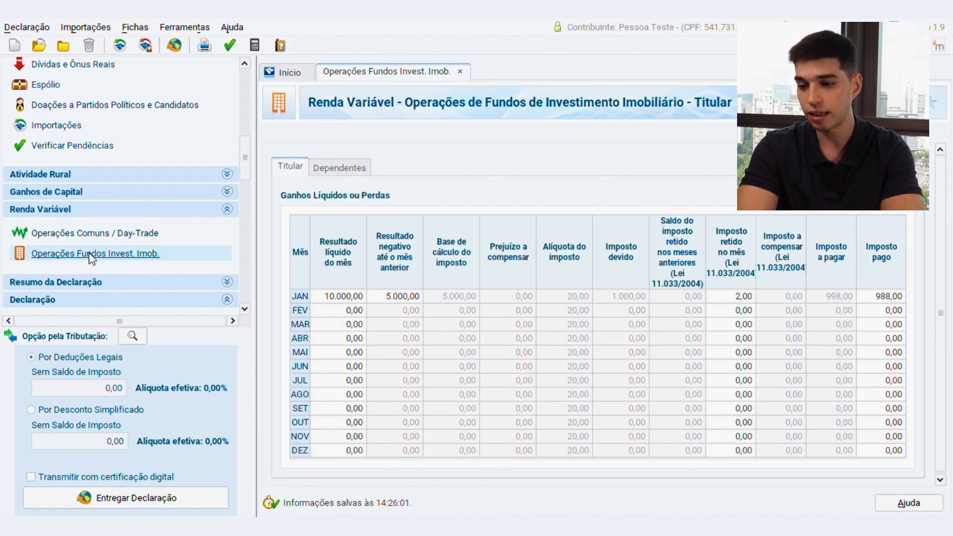
{"action": "scroll", "coordinate": [344, 155], "scroll_direction": "down", "scroll_amount": 1}
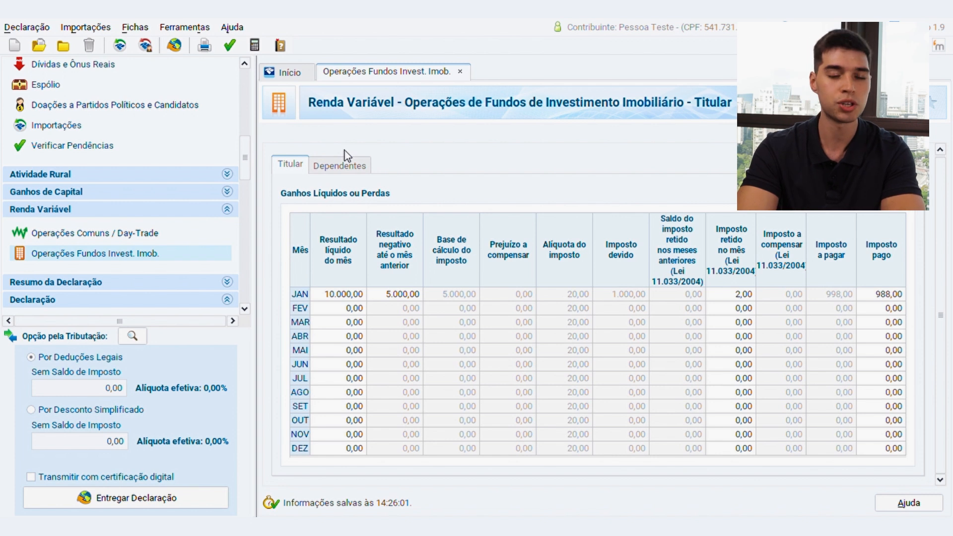
{"action": "left_click", "coordinate": [328, 294]}
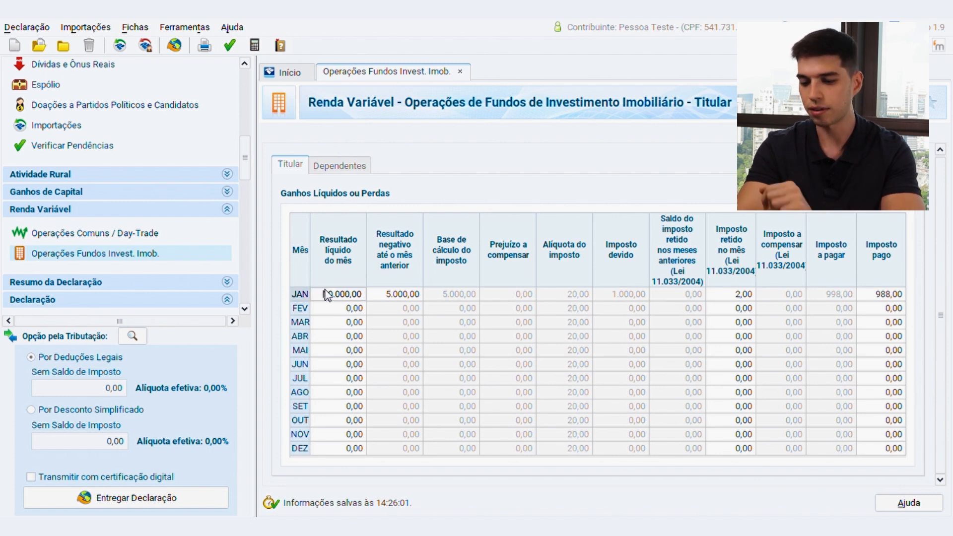
{"action": "double_click", "coordinate": [328, 294]}
{"action": "key", "text": "Tab"}
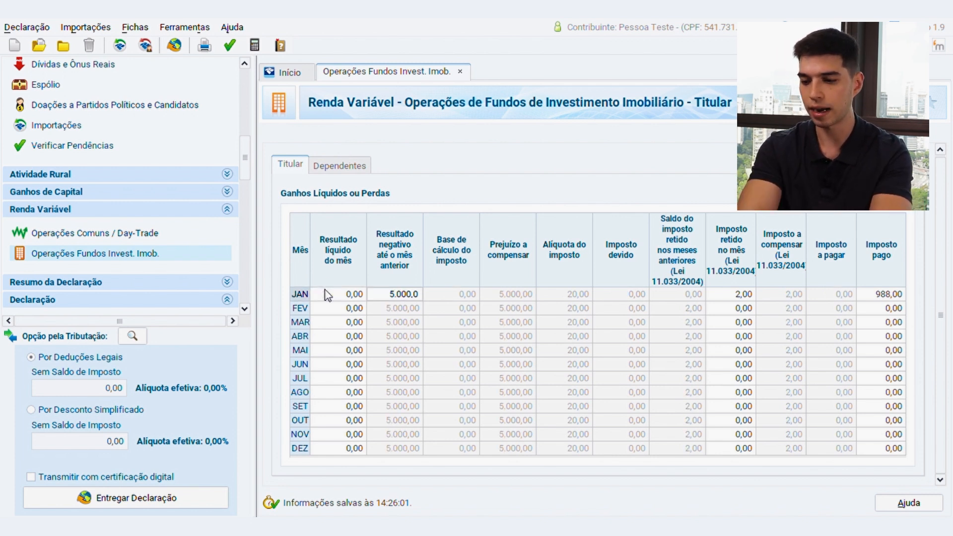
{"action": "double_click", "coordinate": [381, 293]}
{"action": "key", "text": "BackSpace"}
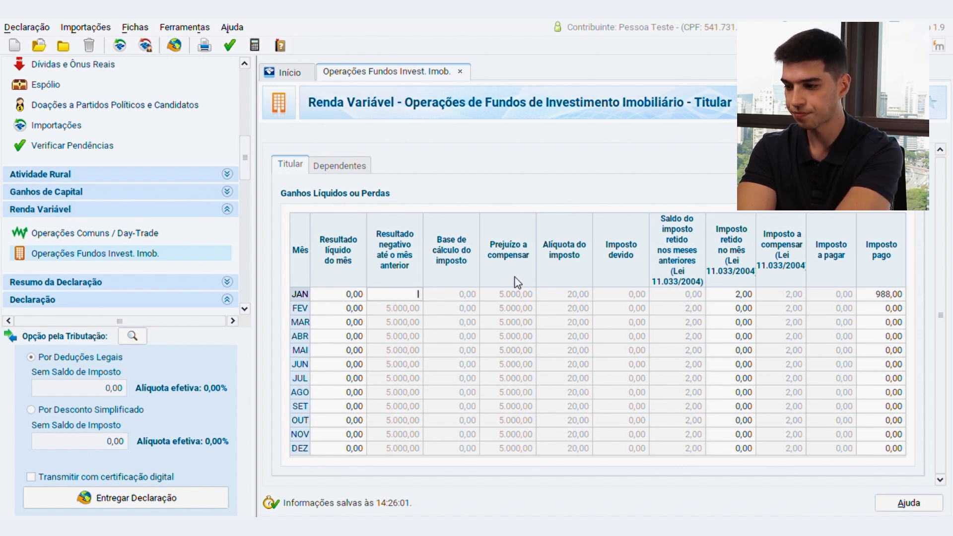
{"action": "double_click", "coordinate": [710, 296]}
{"action": "key", "text": "BackSpace"}
{"action": "left_click", "coordinate": [689, 323]}
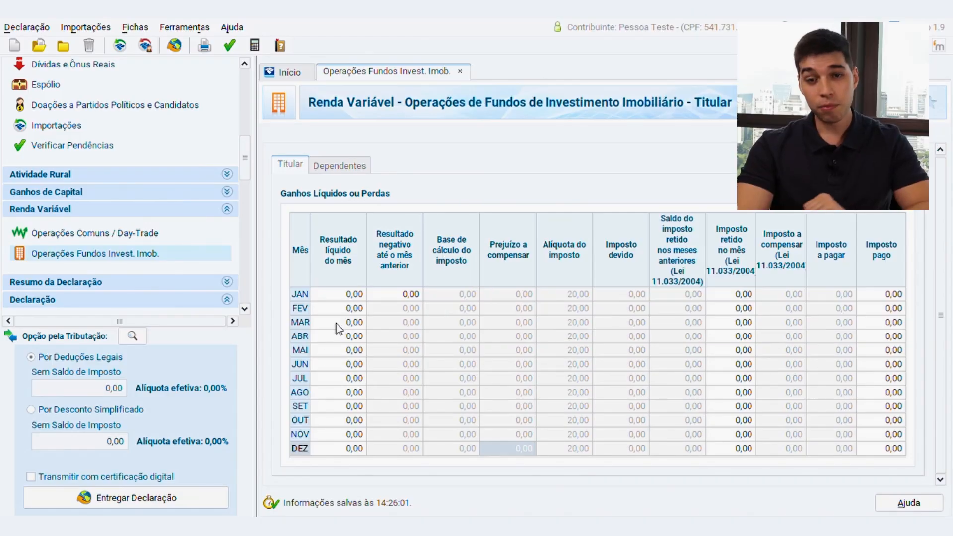
Set January's net result for the month to 1.000,00.
{"action": "left_click", "coordinate": [340, 295]}
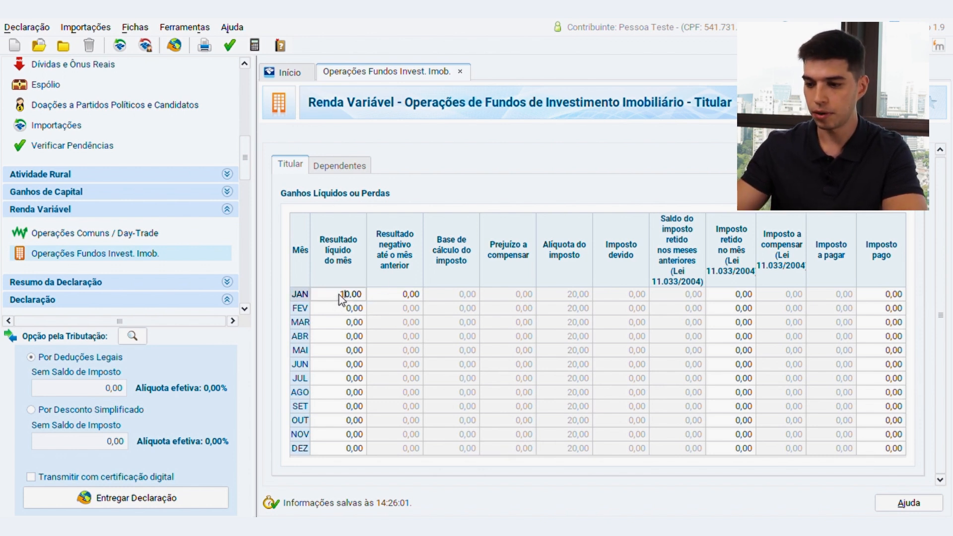
{"action": "type", "text": "00"}
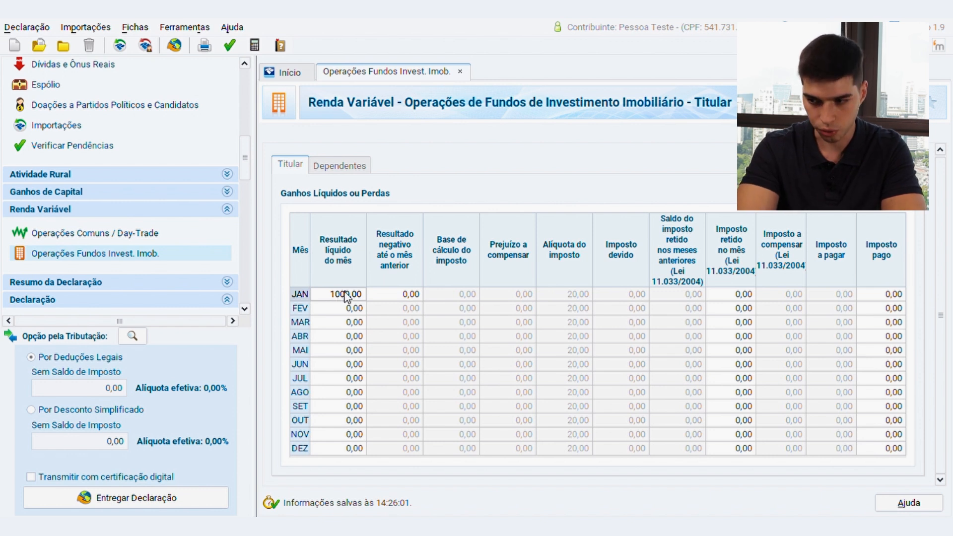
{"action": "left_click", "coordinate": [380, 307]}
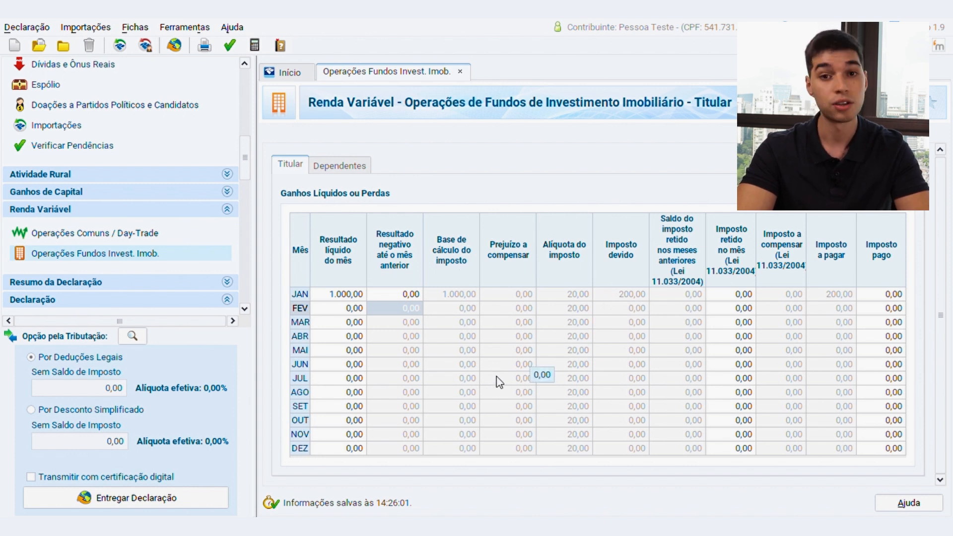
Set January's tax withheld in the month (Lei 11.033/2004) to 1,00.
{"action": "left_click", "coordinate": [612, 294]}
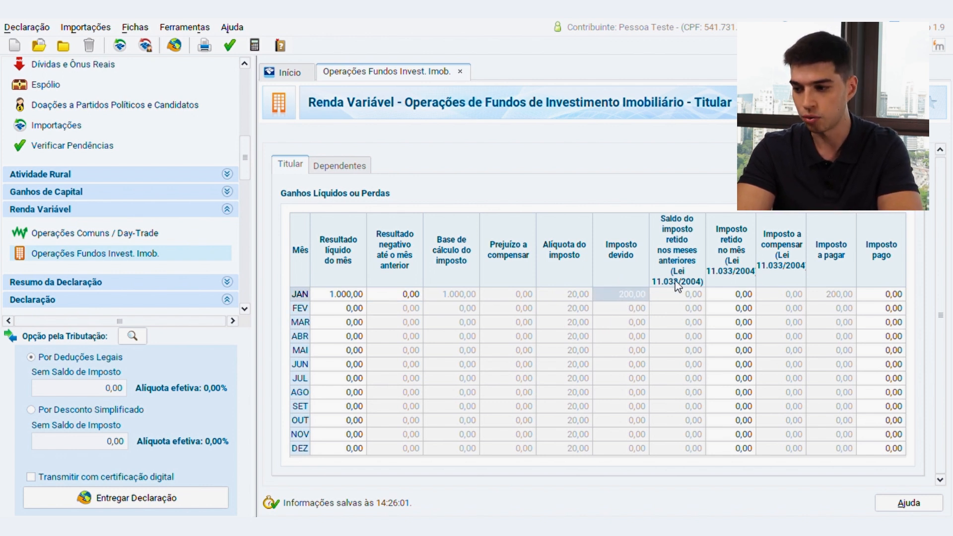
{"action": "left_click", "coordinate": [715, 296]}
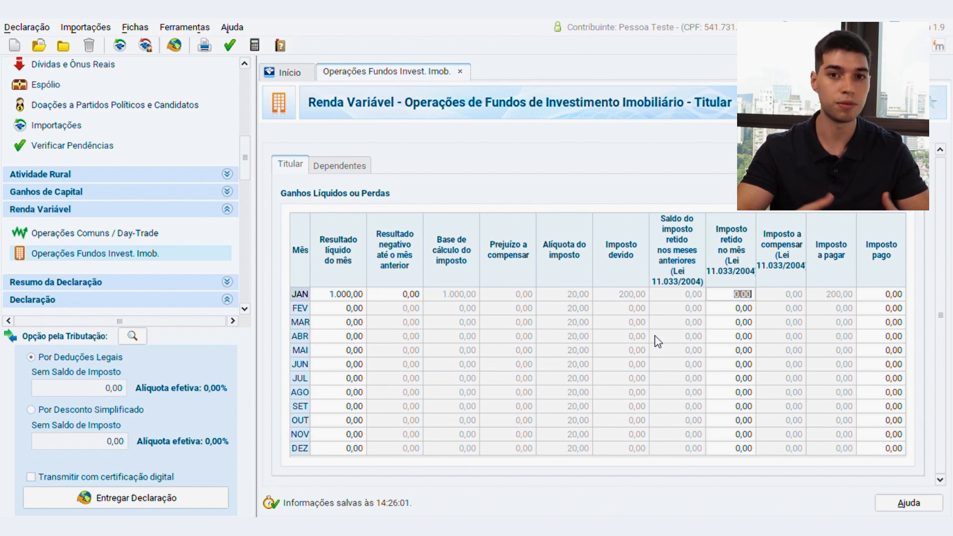
{"action": "type", "text": "1"}
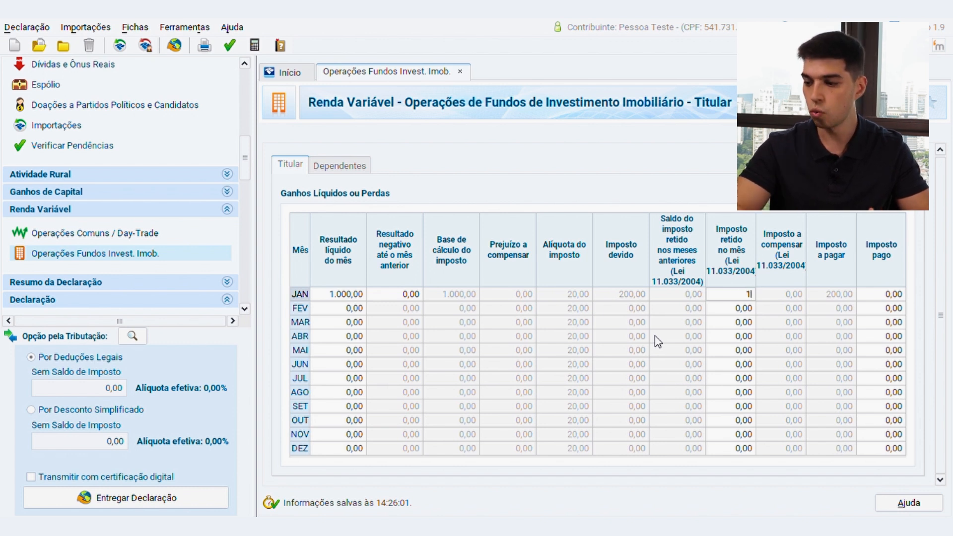
{"action": "left_click", "coordinate": [722, 310]}
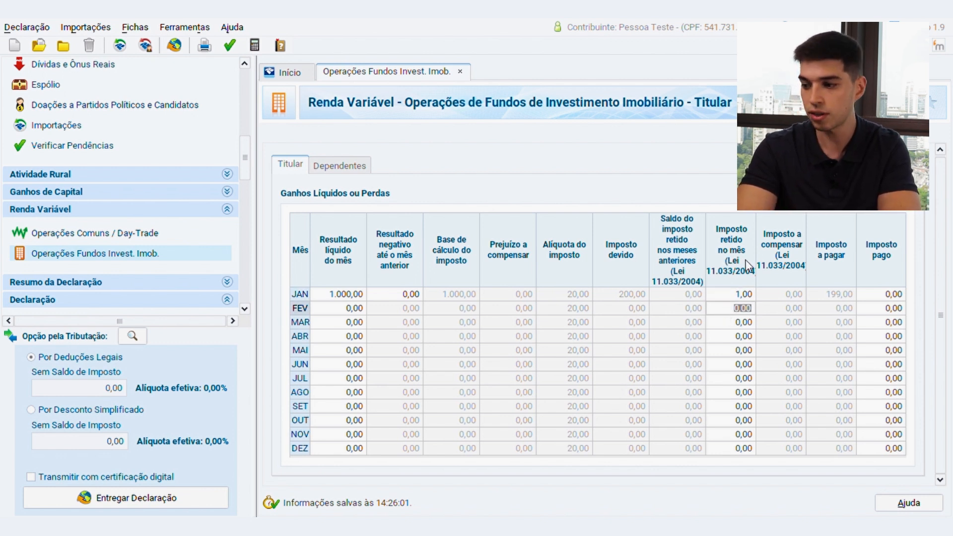
Enter 199,00 as January's tax paid, matching the tax payable for that month.
{"action": "left_click", "coordinate": [824, 295]}
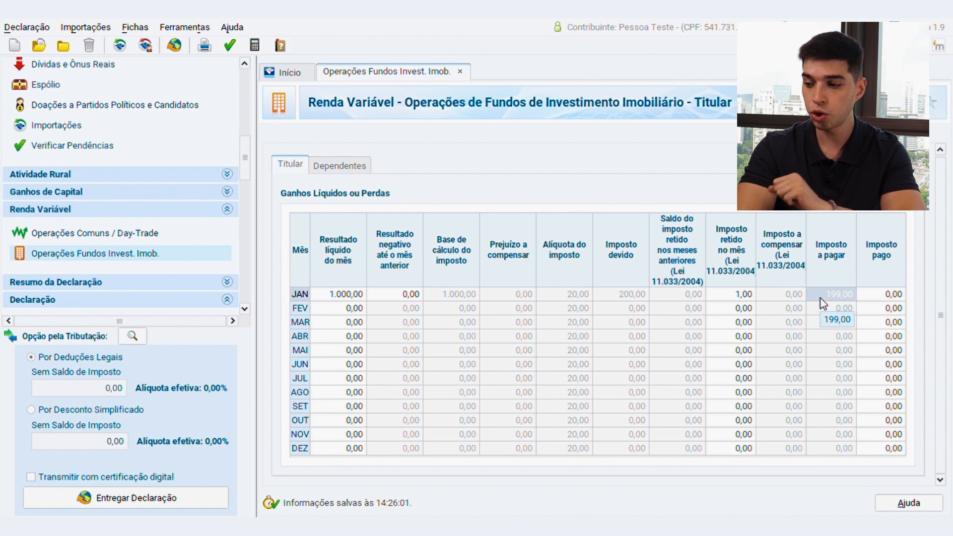
{"action": "left_click", "coordinate": [872, 295]}
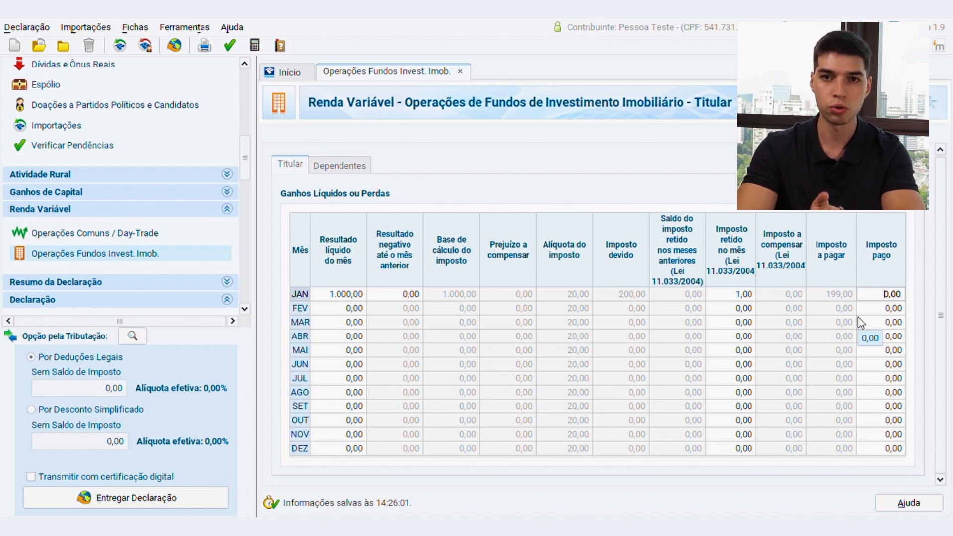
{"action": "left_click", "coordinate": [844, 298]}
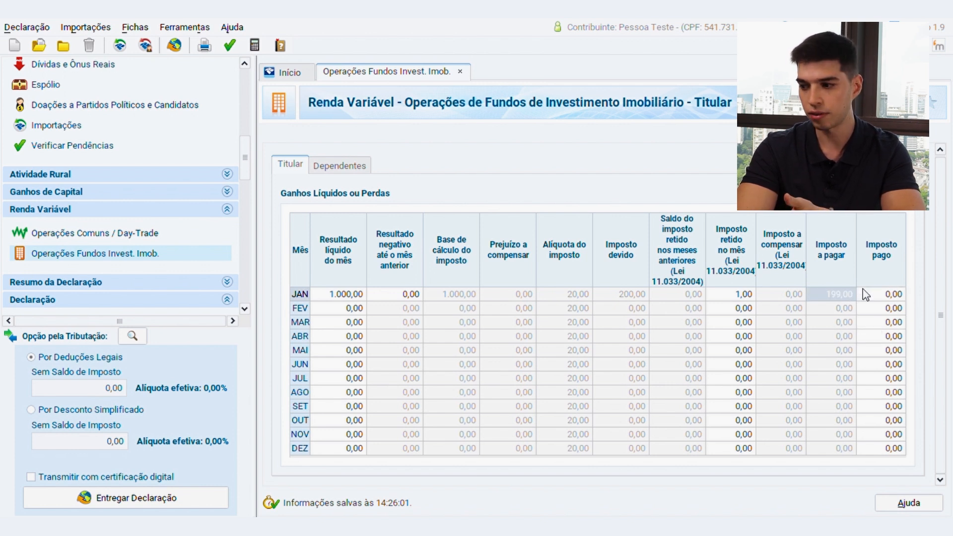
{"action": "double_click", "coordinate": [874, 293]}
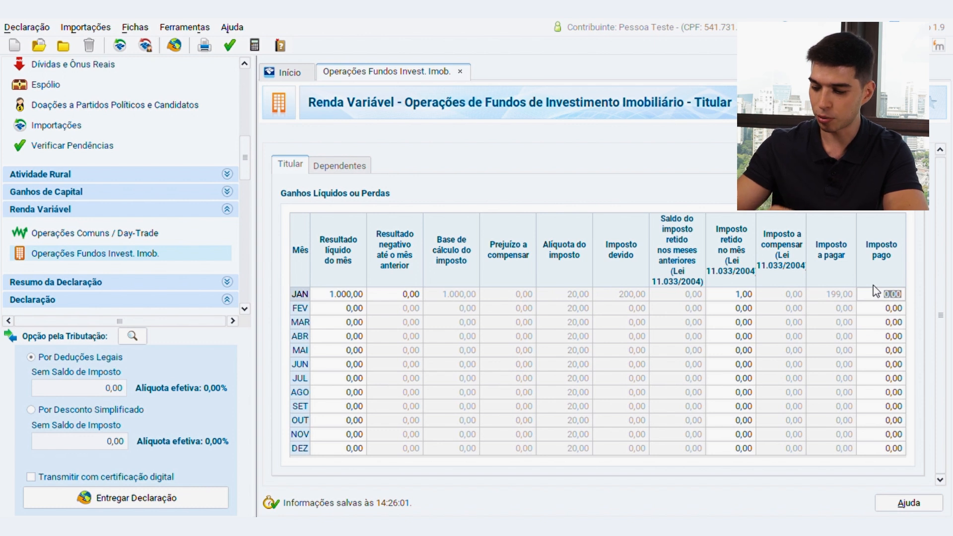
{"action": "type", "text": "199"}
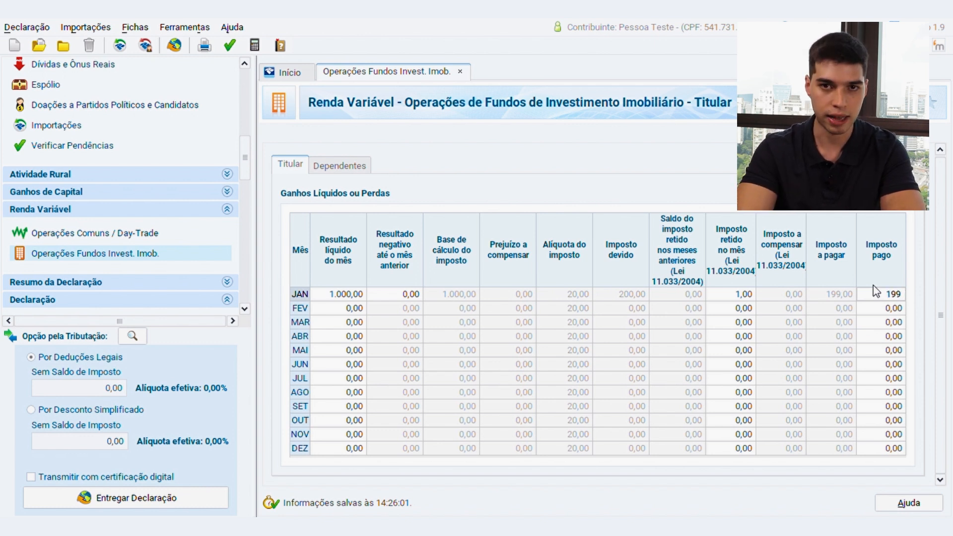
{"action": "left_click", "coordinate": [841, 311]}
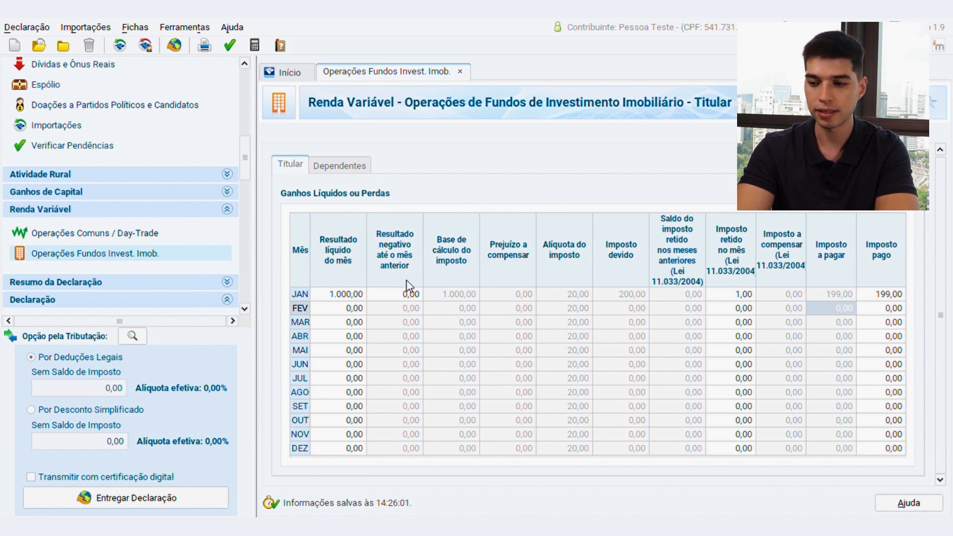
Enter 500,00 as January's negative result up to the previous month.
{"action": "left_click", "coordinate": [397, 295]}
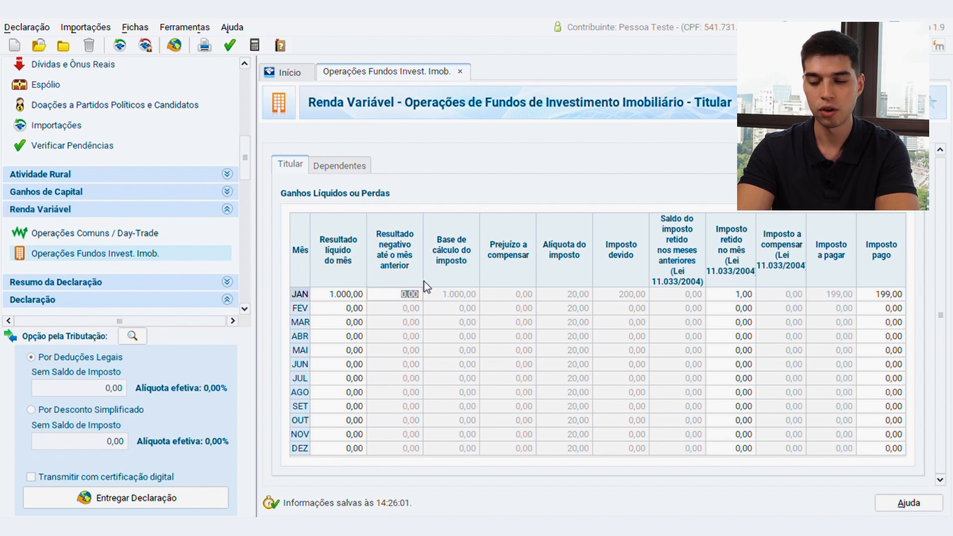
{"action": "left_click", "coordinate": [399, 295]}
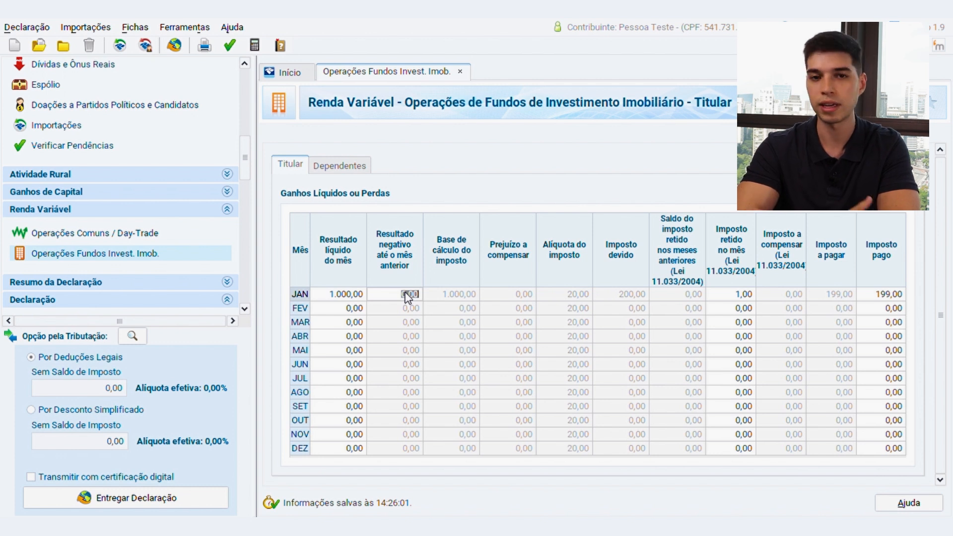
{"action": "type", "text": "500"}
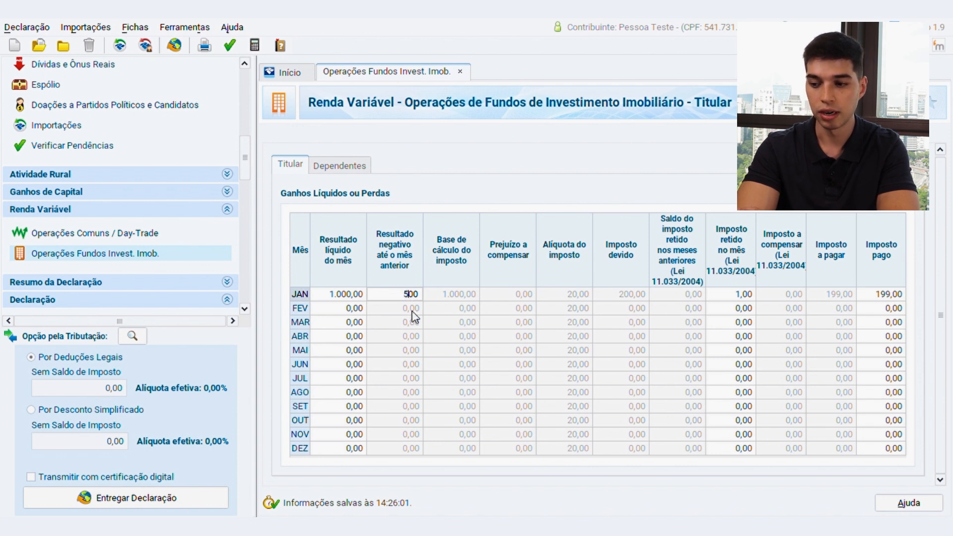
{"action": "left_click", "coordinate": [411, 309]}
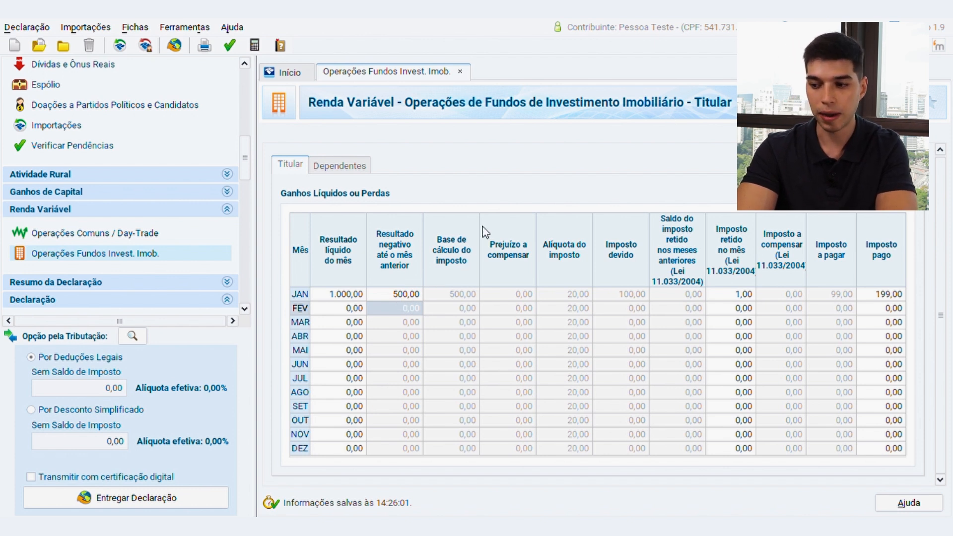
{"action": "left_click", "coordinate": [451, 294]}
Change January's negative result up to the previous month to 400,00.
{"action": "left_click", "coordinate": [416, 308]}
{"action": "double_click", "coordinate": [418, 295]}
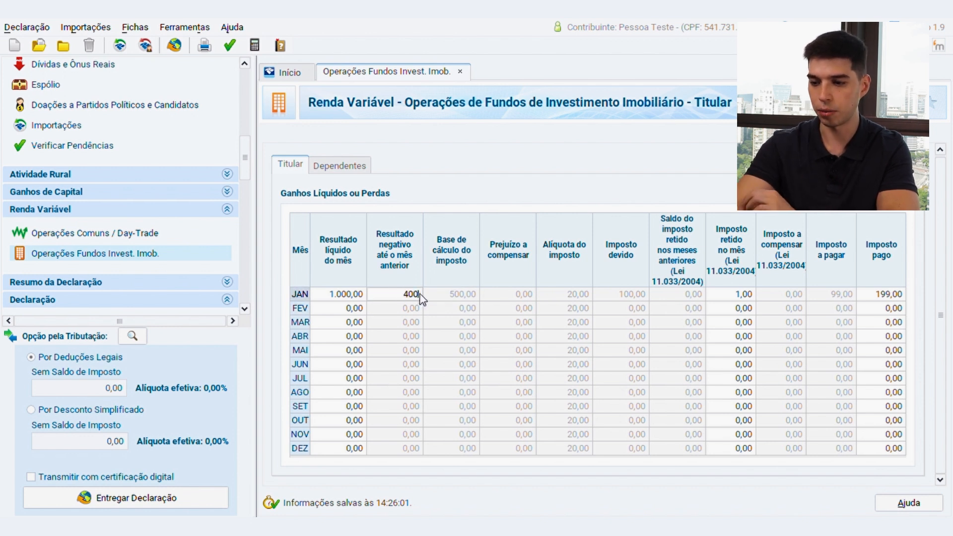
{"action": "left_click", "coordinate": [502, 294]}
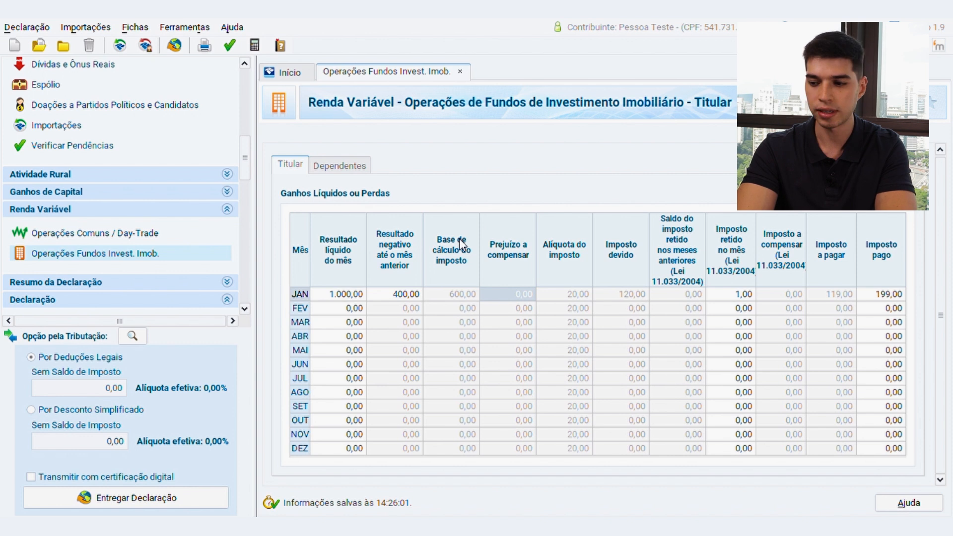
{"action": "left_click", "coordinate": [457, 294]}
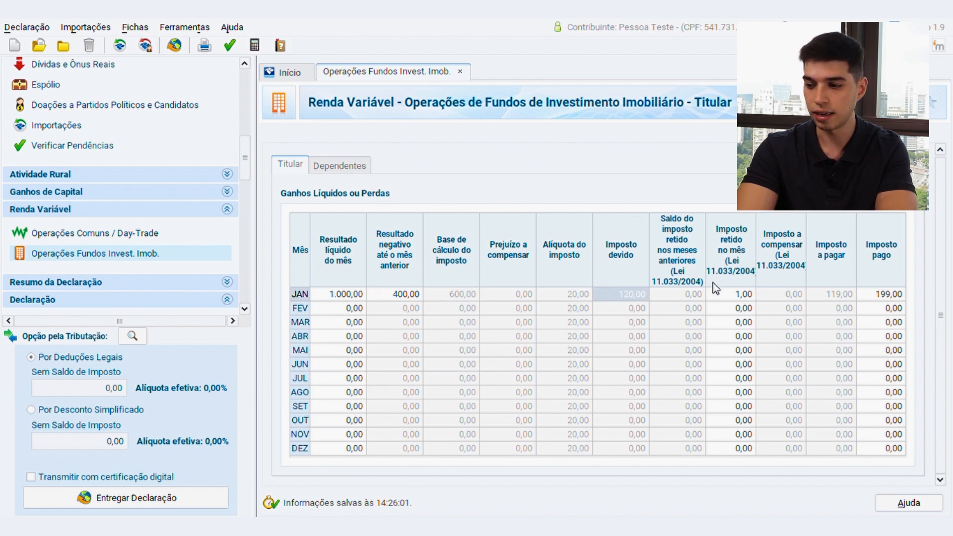
Update January's tax paid to 119,00 so it matches the recalculated tax payable.
{"action": "left_click", "coordinate": [729, 295]}
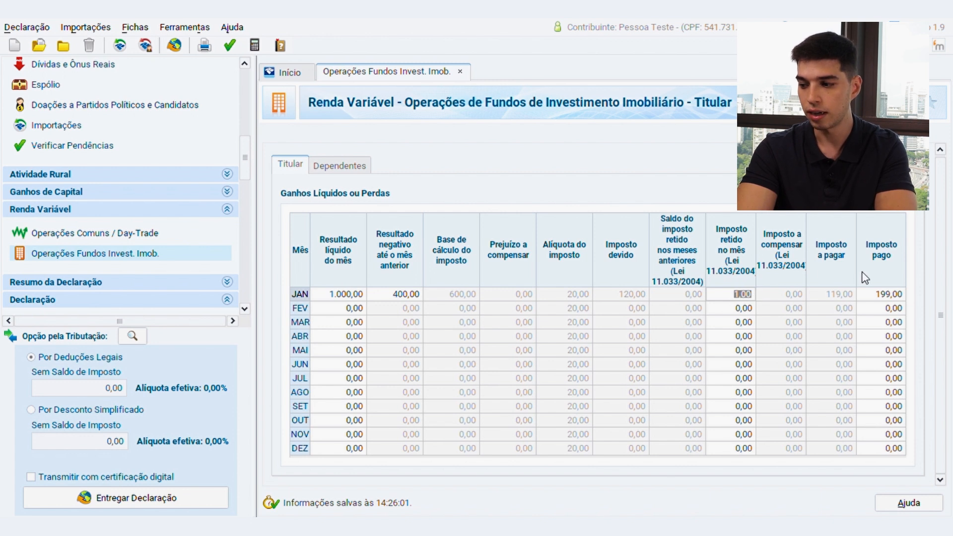
{"action": "left_click", "coordinate": [878, 293]}
{"action": "type", "text": "119"}
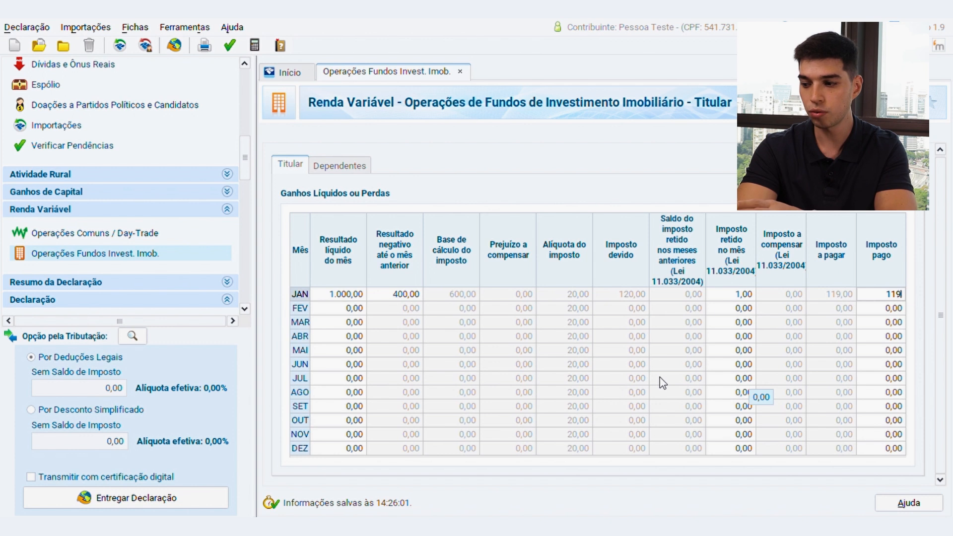
{"action": "left_click", "coordinate": [660, 377]}
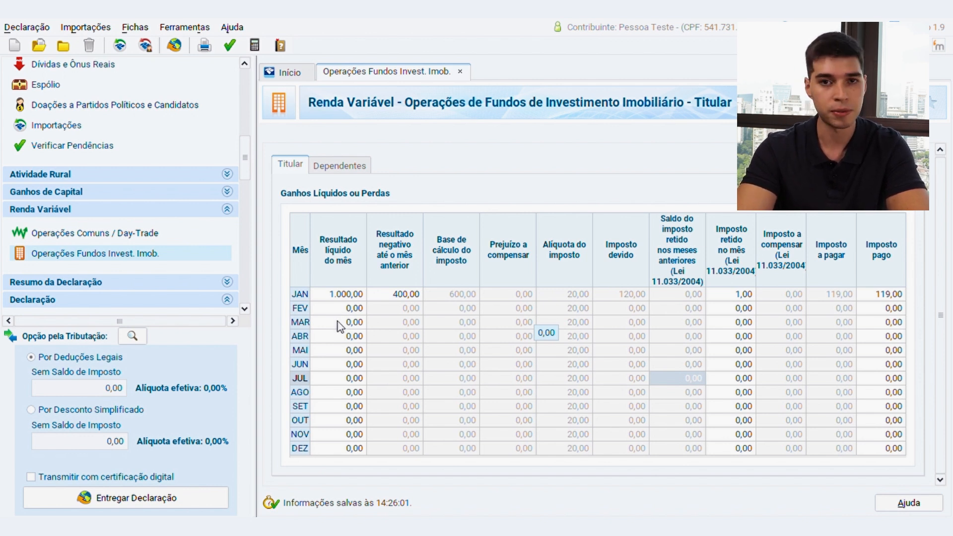
Enter a loss of -1.500,00 as April's net result and check that month's calculated columns.
{"action": "left_click", "coordinate": [335, 337]}
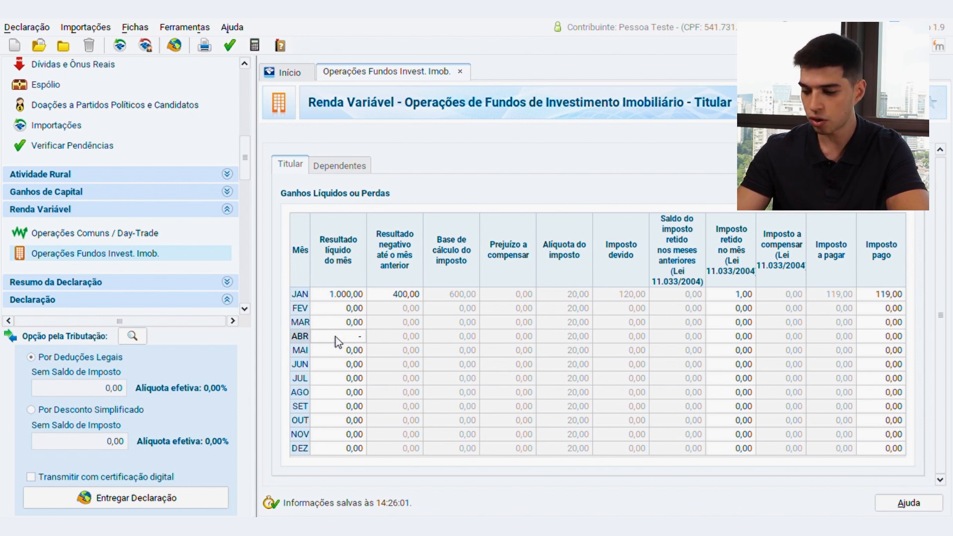
{"action": "type", "text": "-1500"}
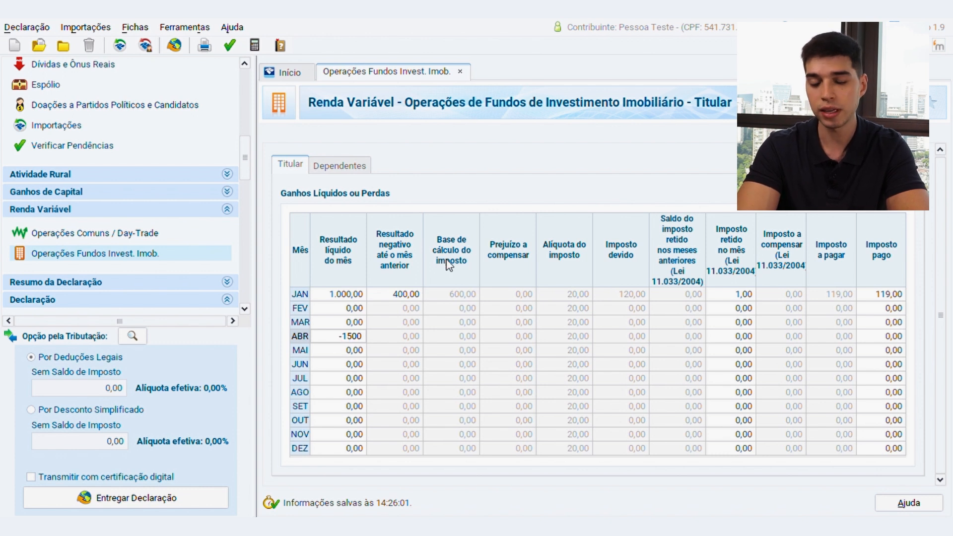
{"action": "left_click", "coordinate": [366, 364]}
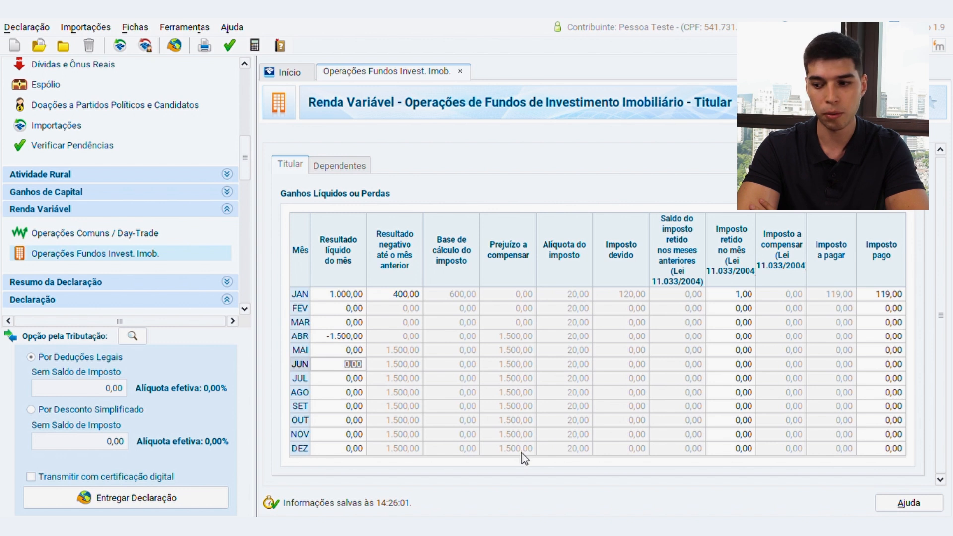
{"action": "left_click", "coordinate": [358, 342]}
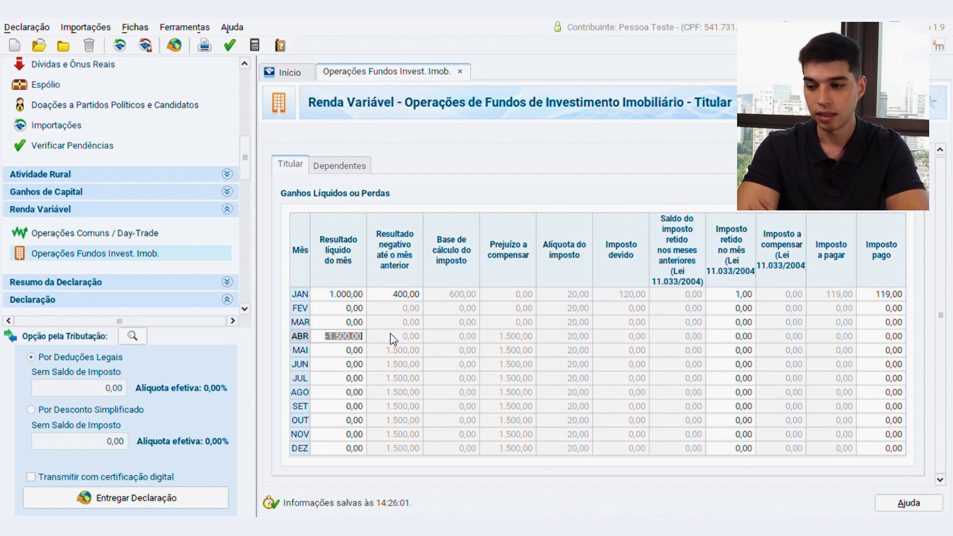
{"action": "left_click", "coordinate": [403, 339]}
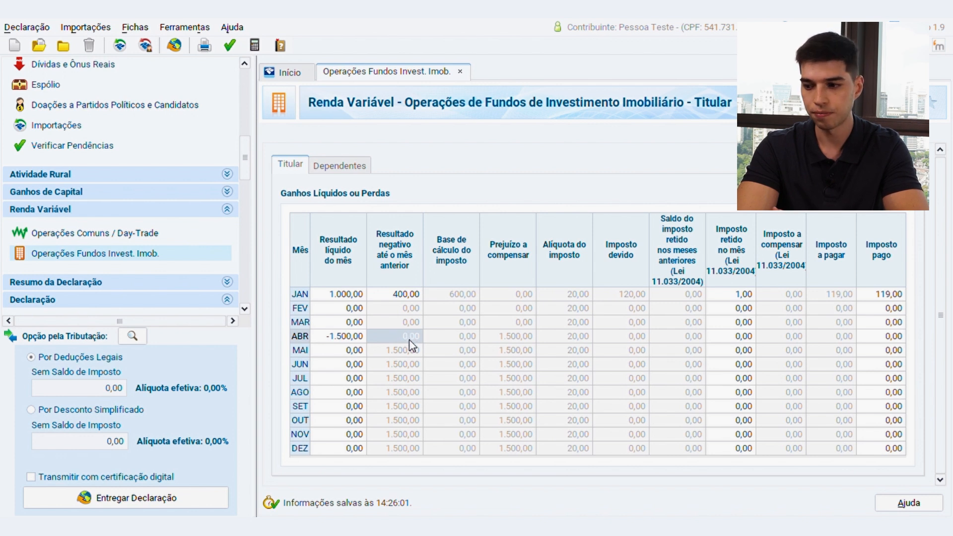
{"action": "left_click", "coordinate": [446, 324]}
{"action": "left_click", "coordinate": [450, 337]}
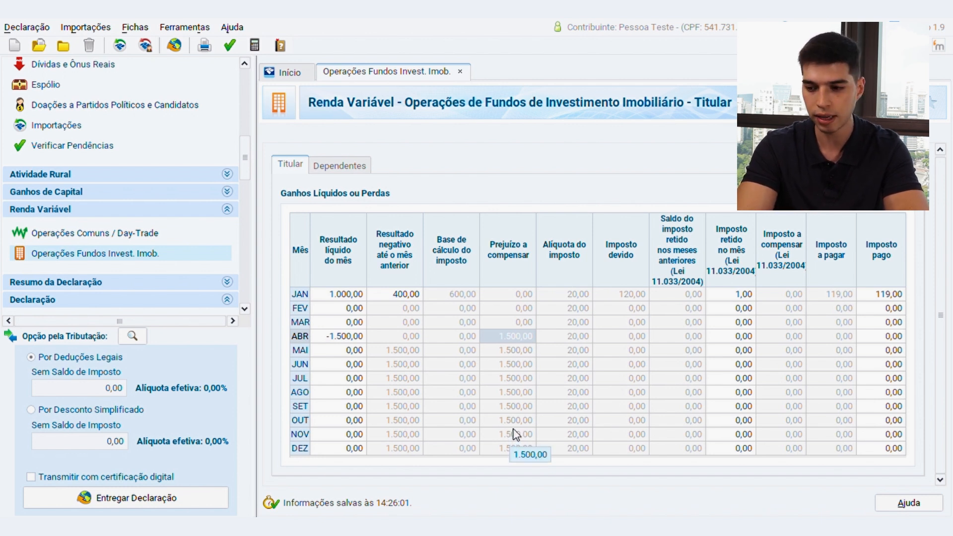
Enter a gain of 700,00 as May's net result and check that month's negative result, tax base and loss to offset.
{"action": "left_click", "coordinate": [358, 350]}
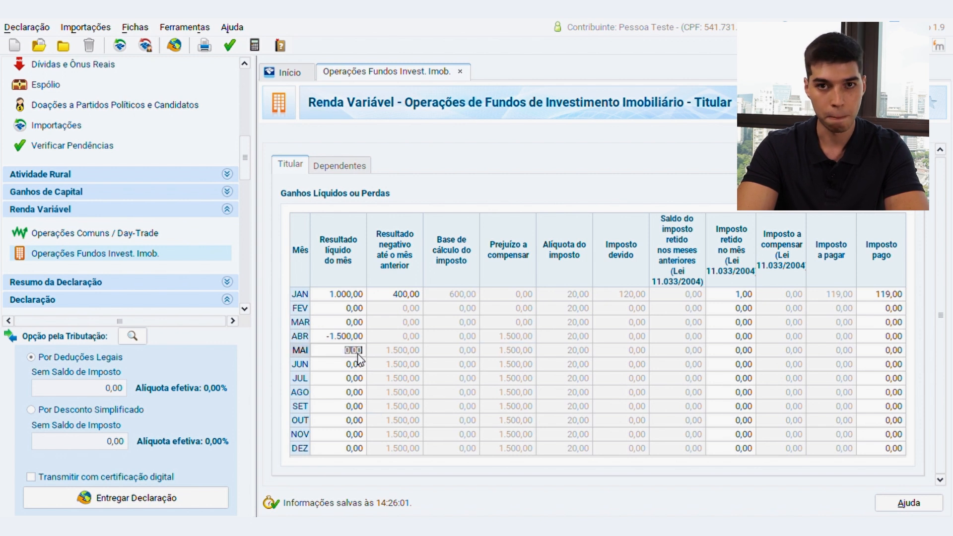
{"action": "type", "text": "70"}
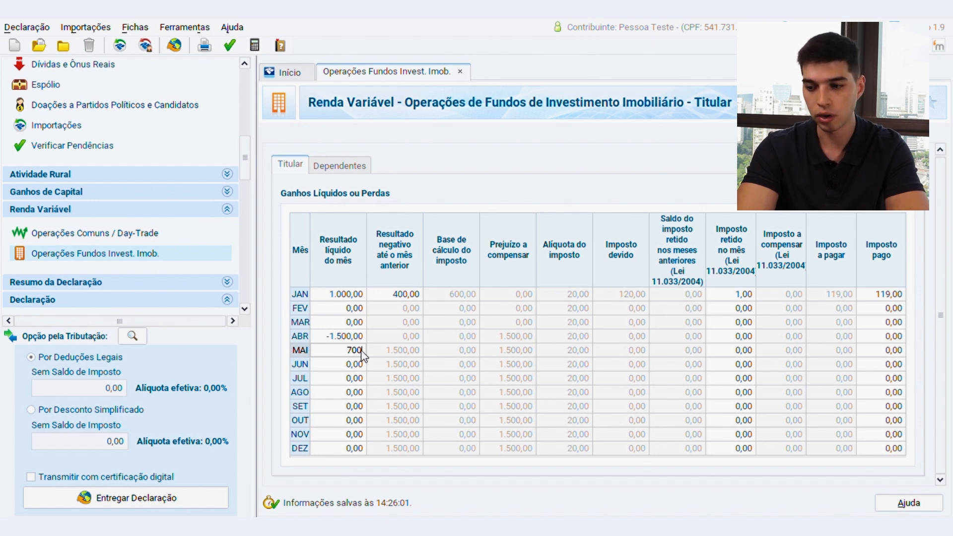
{"action": "left_click", "coordinate": [376, 354]}
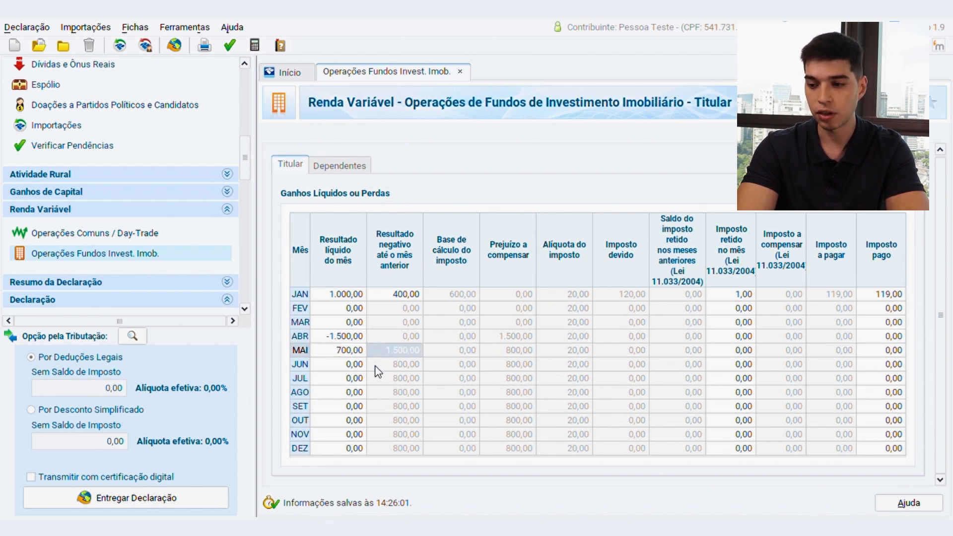
{"action": "left_click", "coordinate": [374, 365]}
{"action": "left_click", "coordinate": [364, 356]}
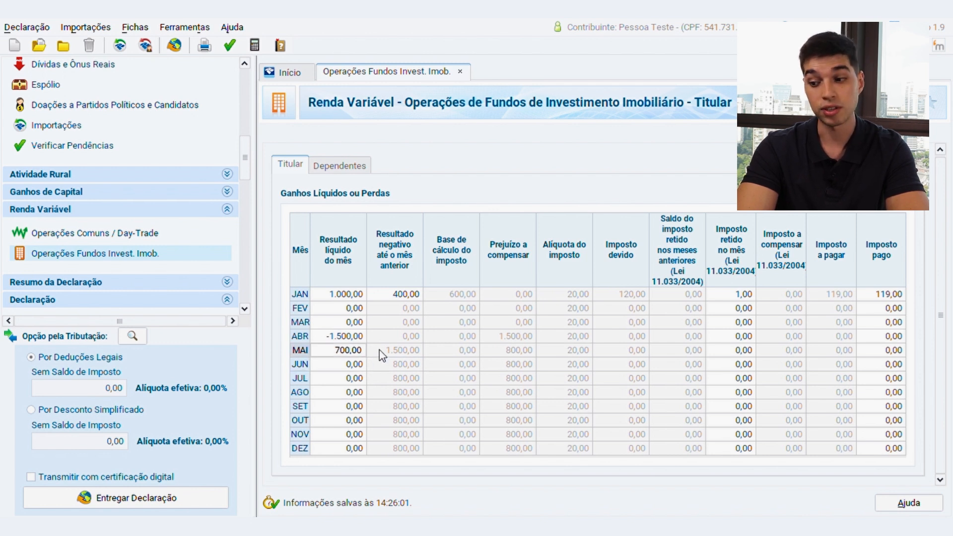
{"action": "left_click", "coordinate": [383, 353]}
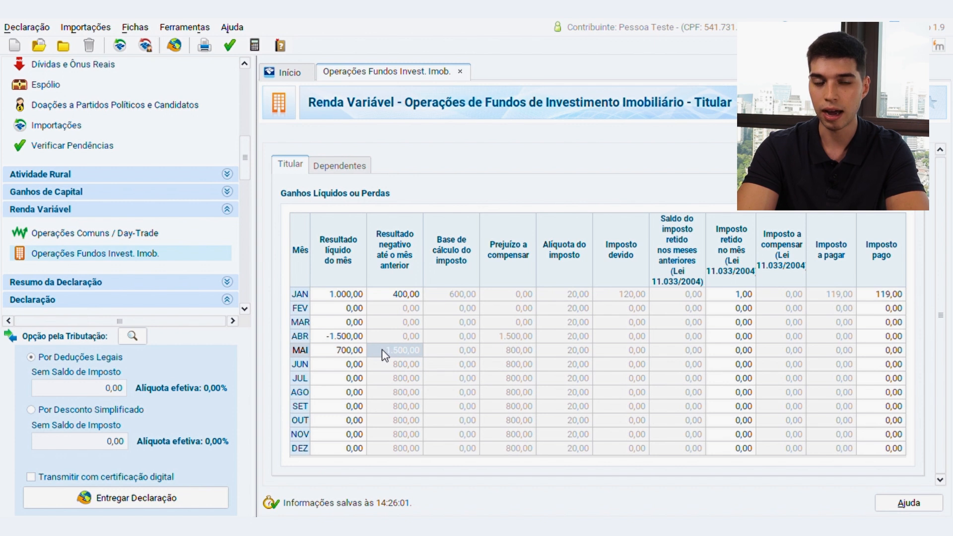
{"action": "left_click", "coordinate": [430, 346]}
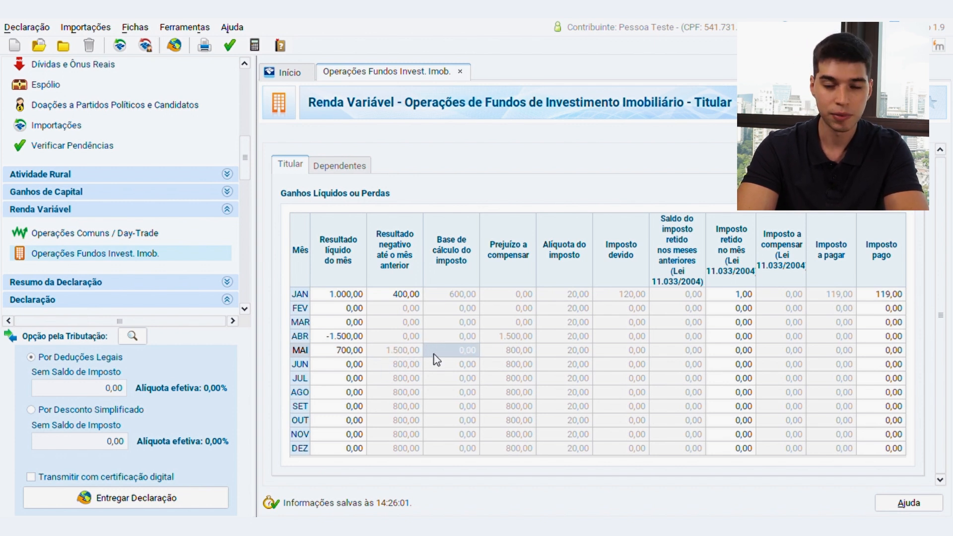
{"action": "left_click", "coordinate": [499, 351]}
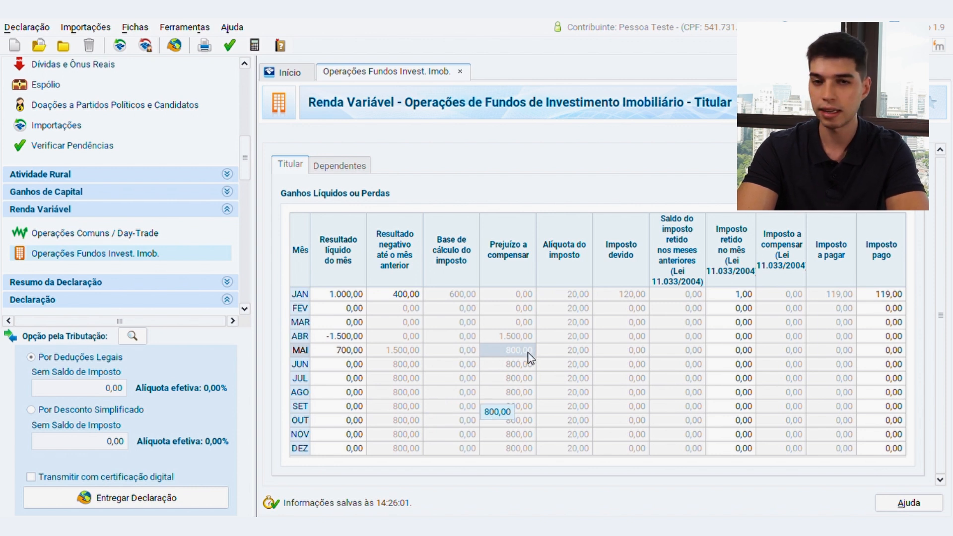
Enter a gain of 2.000,00 as August's net result and check that month's previous losses, tax base and tax due.
{"action": "left_click", "coordinate": [348, 389]}
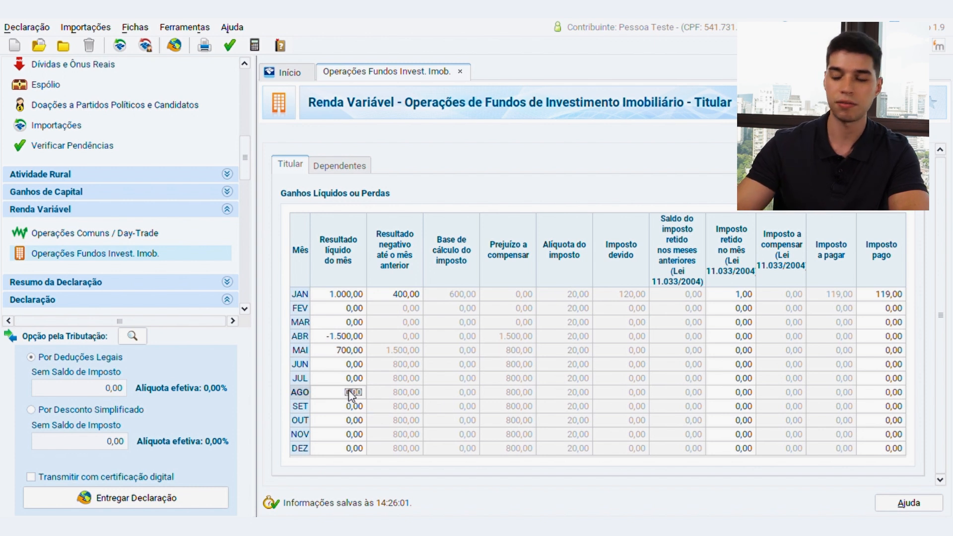
{"action": "type", "text": "2000"}
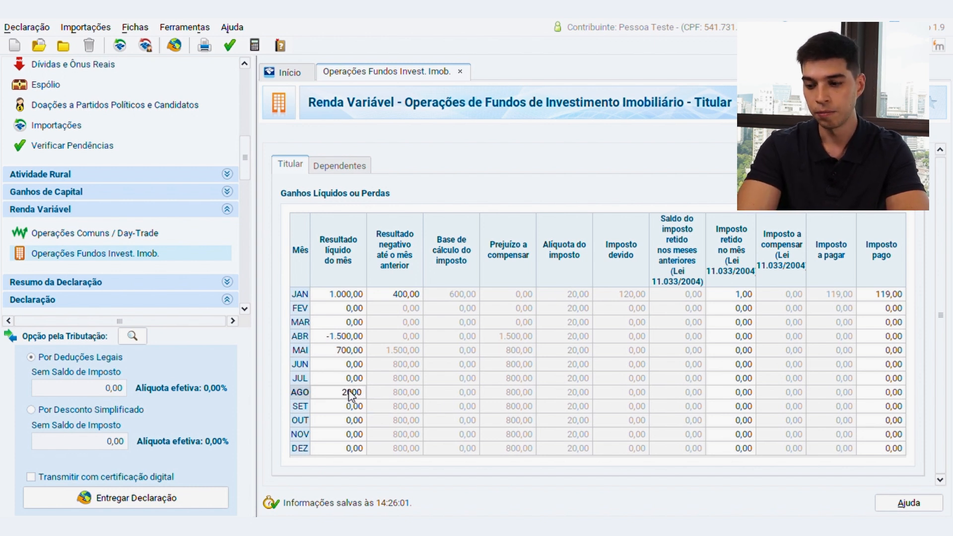
{"action": "left_click", "coordinate": [383, 382]}
{"action": "left_click", "coordinate": [344, 393]}
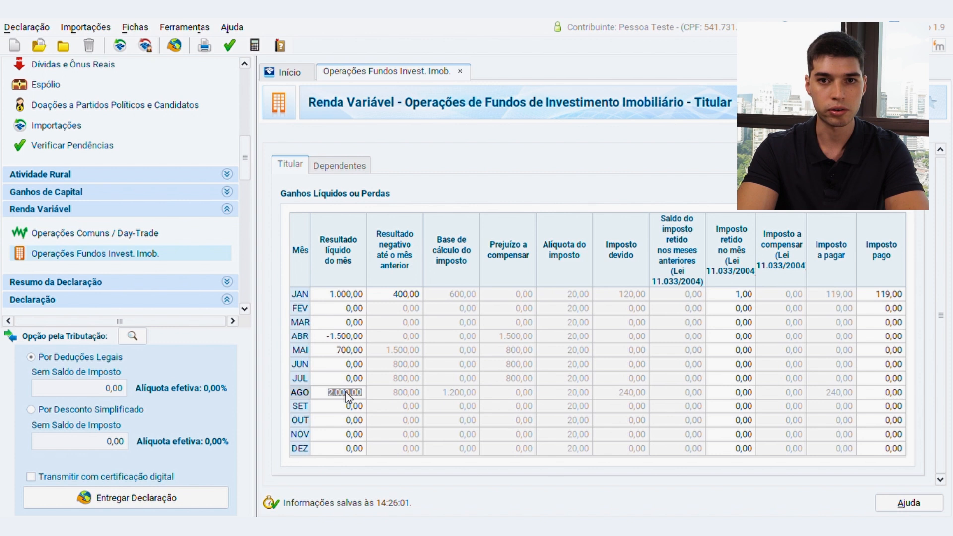
{"action": "left_click", "coordinate": [400, 393]}
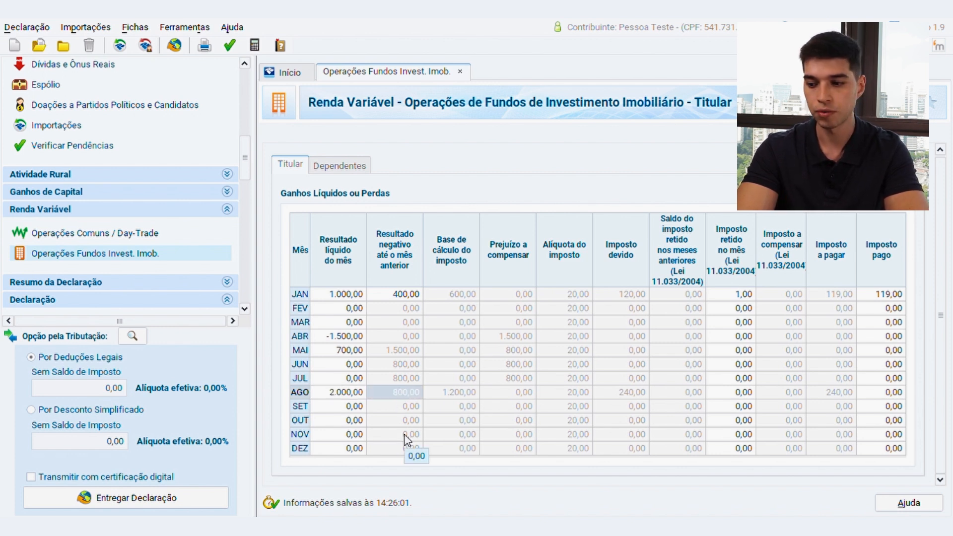
{"action": "left_click", "coordinate": [448, 393]}
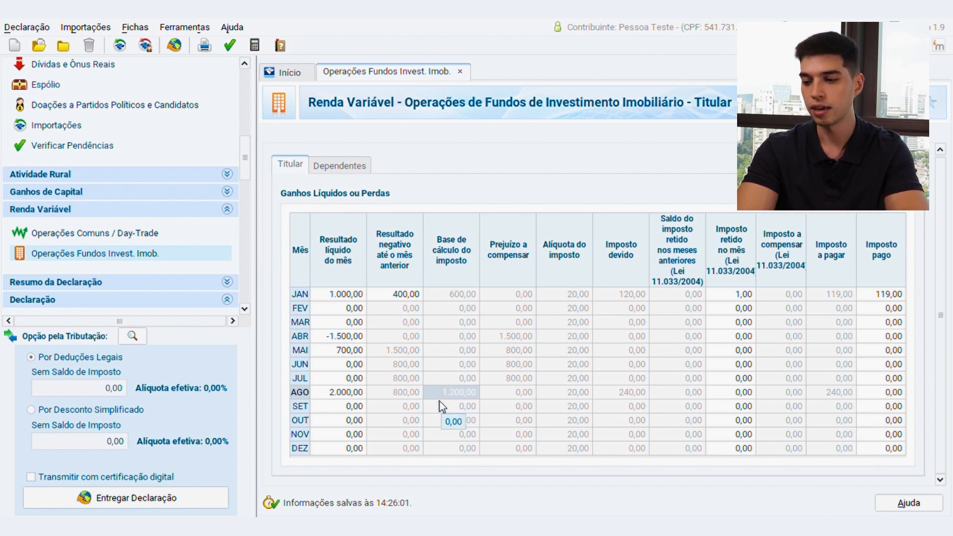
{"action": "left_click", "coordinate": [587, 393]}
{"action": "left_click", "coordinate": [602, 392]}
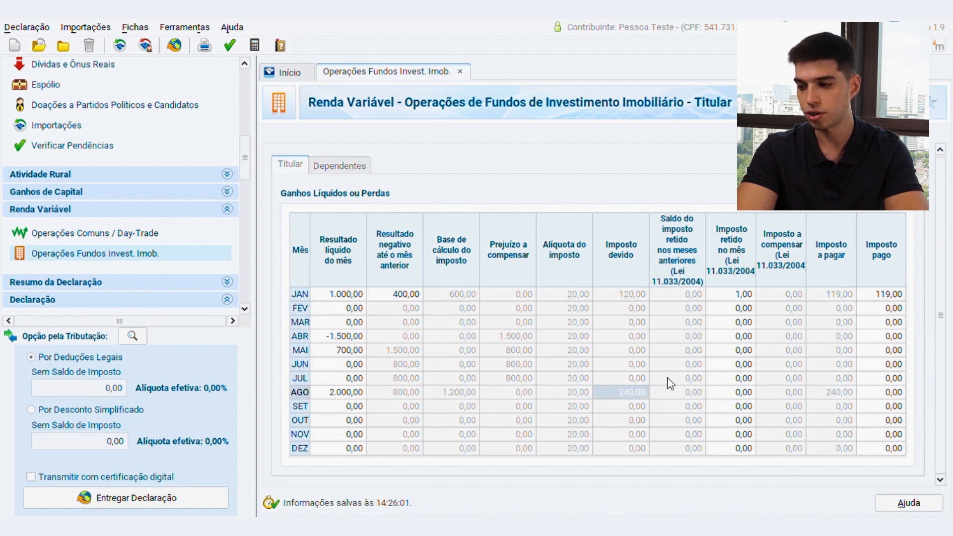
Enter 2,00 as August's tax withheld in the month and check the tax to offset and tax payable.
{"action": "left_click", "coordinate": [720, 395]}
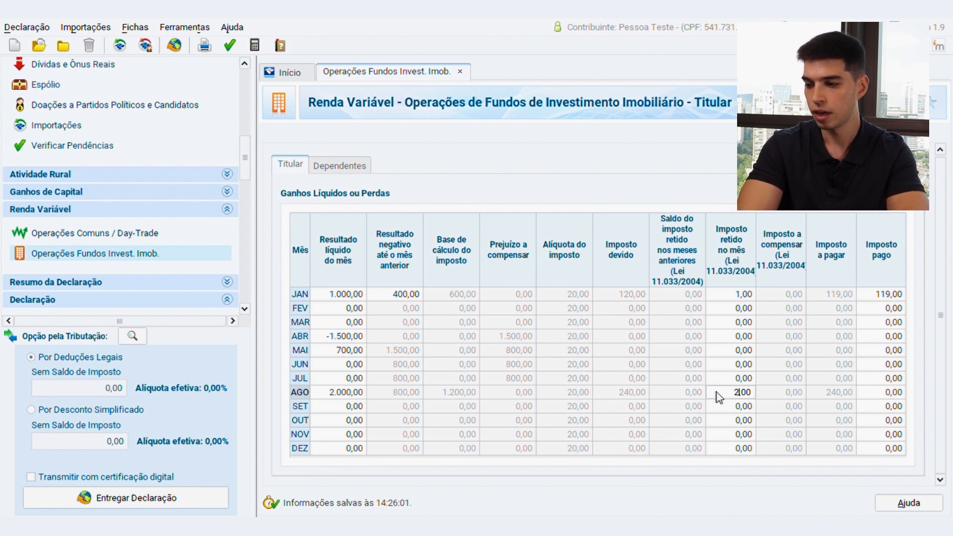
{"action": "left_click", "coordinate": [803, 375]}
{"action": "left_click", "coordinate": [774, 395]}
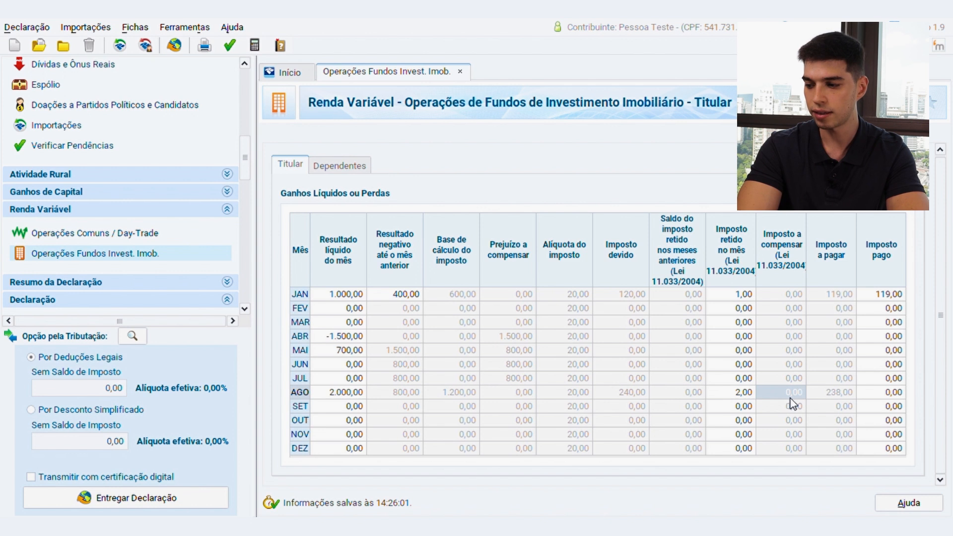
{"action": "left_click", "coordinate": [823, 391]}
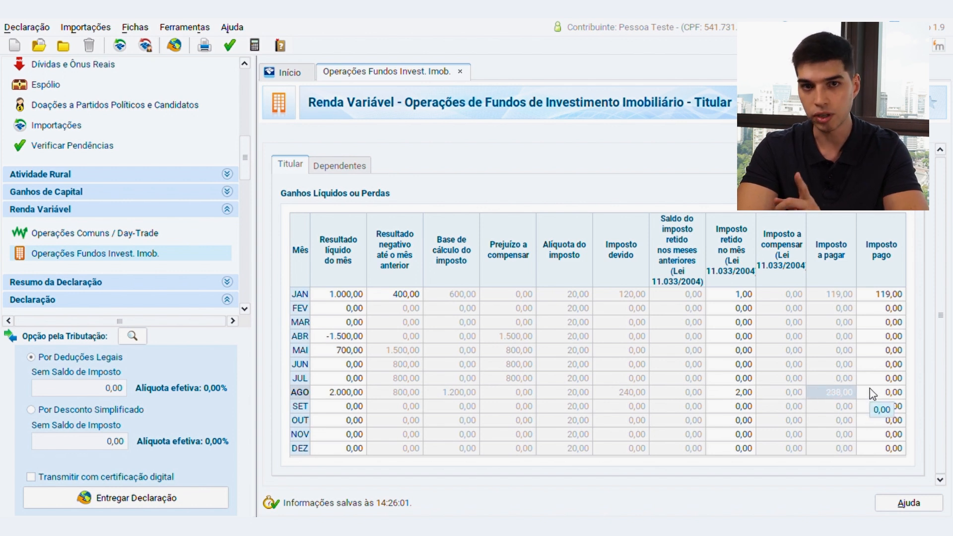
Enter 2,00 as April's tax withheld in the month and check the tax to offset carried into the following months.
{"action": "left_click", "coordinate": [346, 336]}
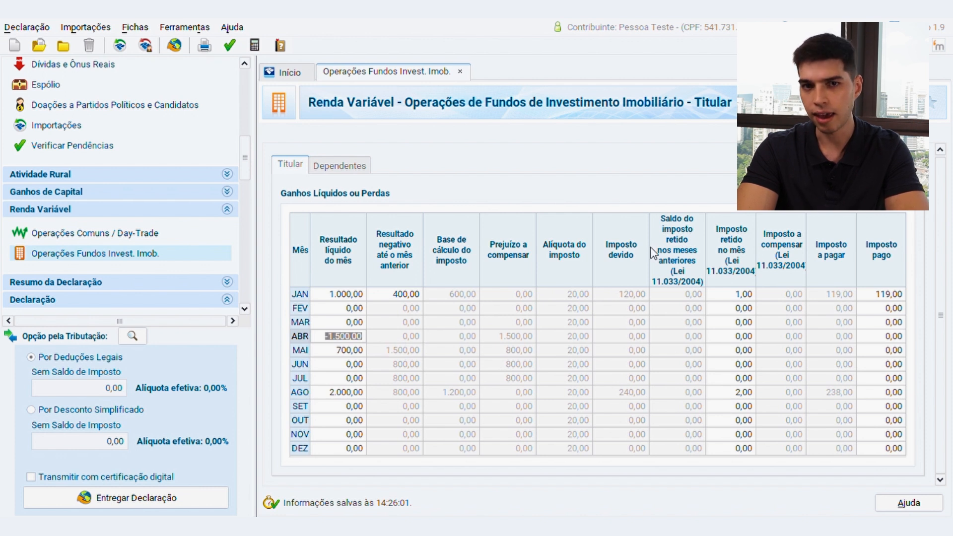
{"action": "left_click", "coordinate": [722, 337]}
{"action": "type", "text": "2"}
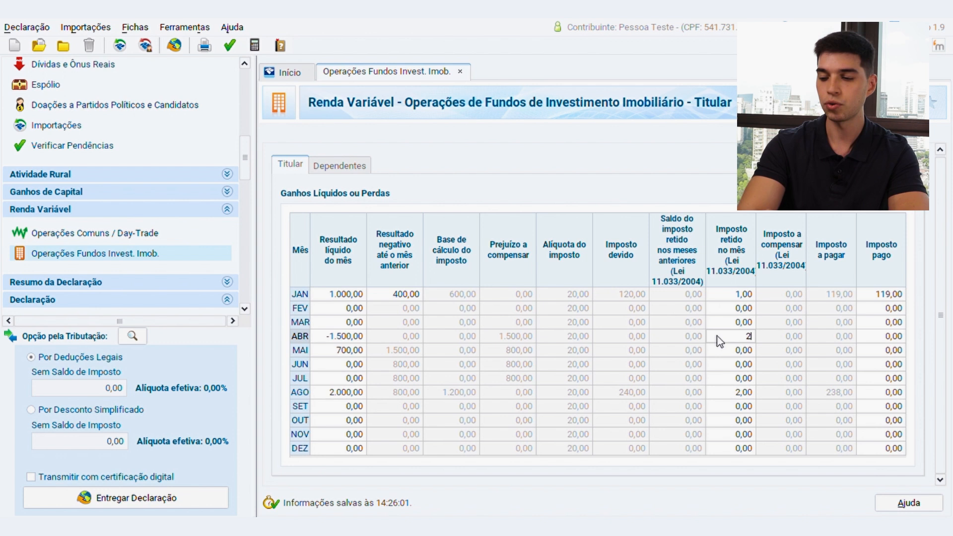
{"action": "left_click", "coordinate": [773, 339]}
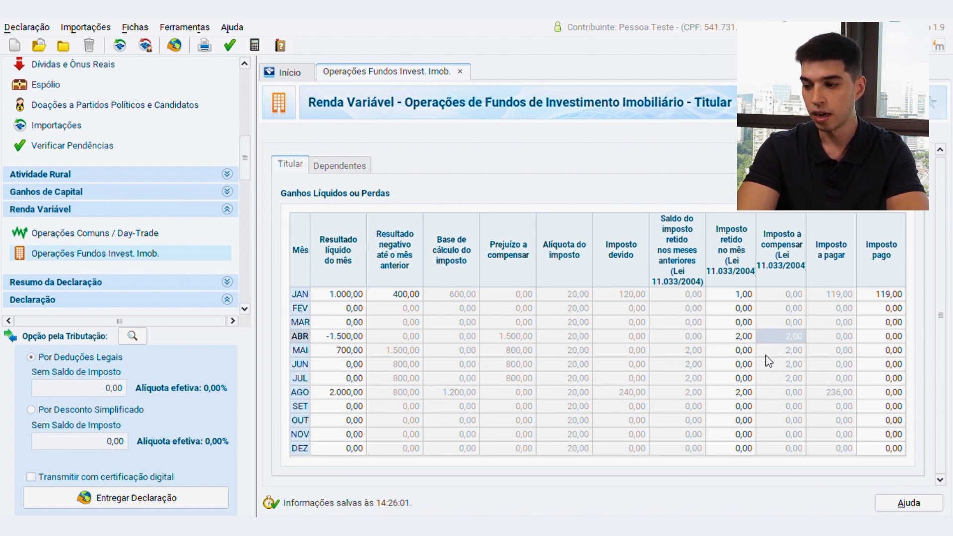
{"action": "left_click", "coordinate": [767, 355]}
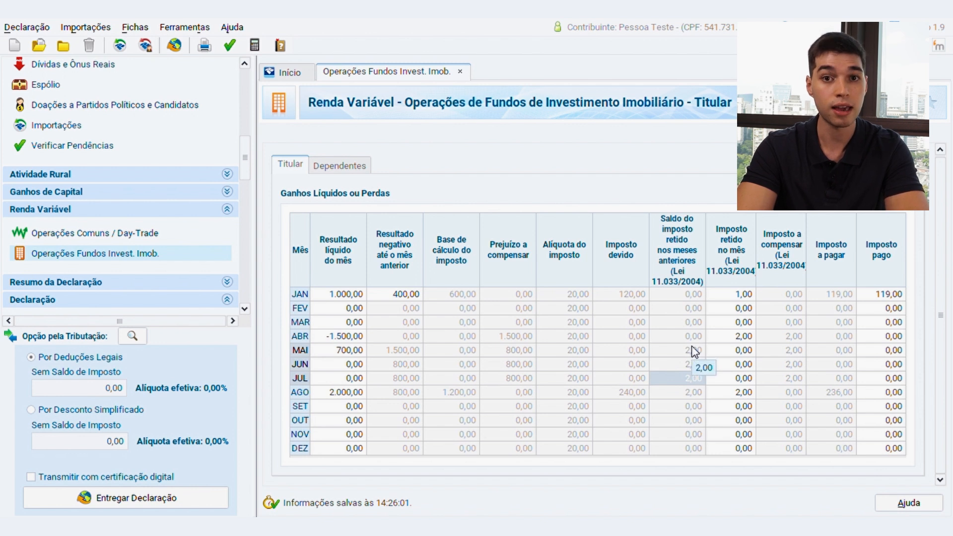
Enter 1,00 as May's tax withheld in the month and check that month's tax to offset.
{"action": "left_click", "coordinate": [324, 352]}
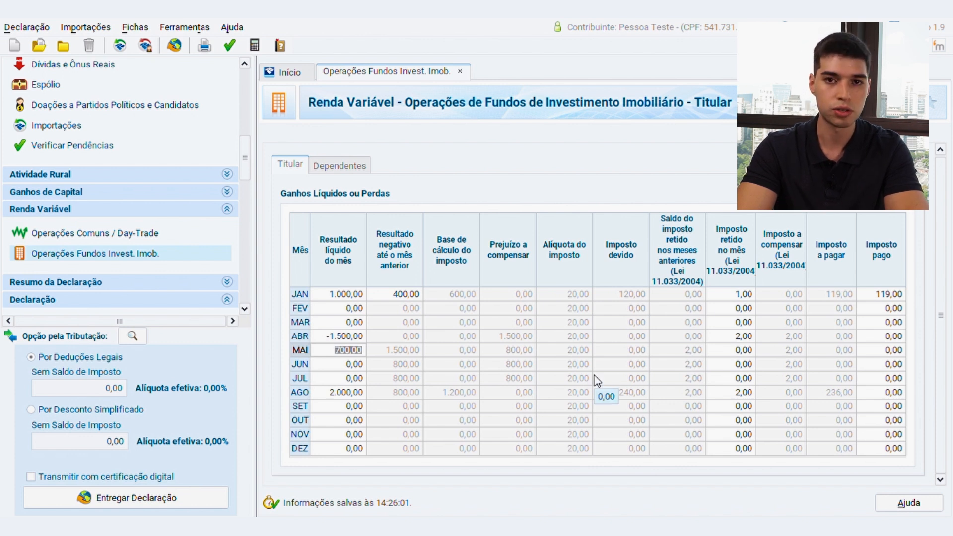
{"action": "left_click", "coordinate": [721, 346]}
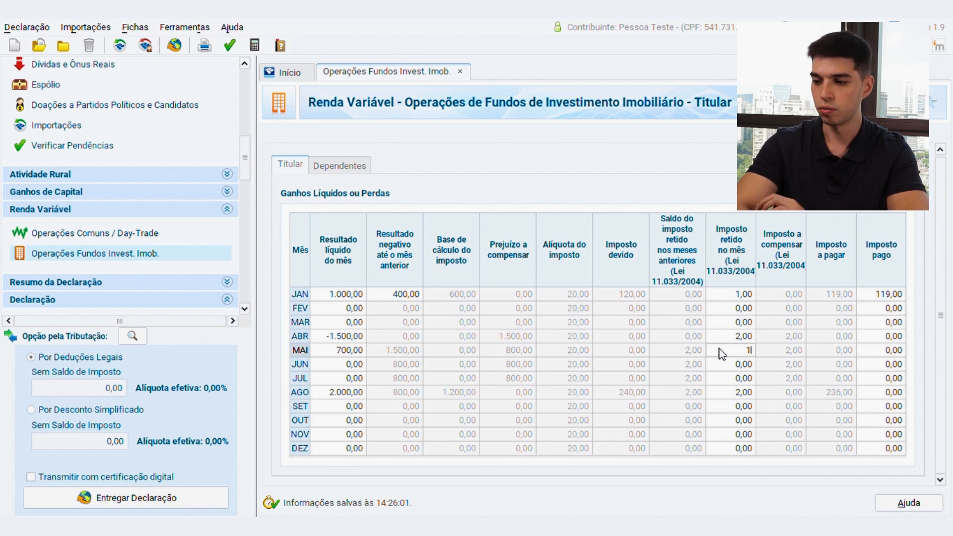
{"action": "type", "text": "1"}
{"action": "left_click", "coordinate": [772, 351]}
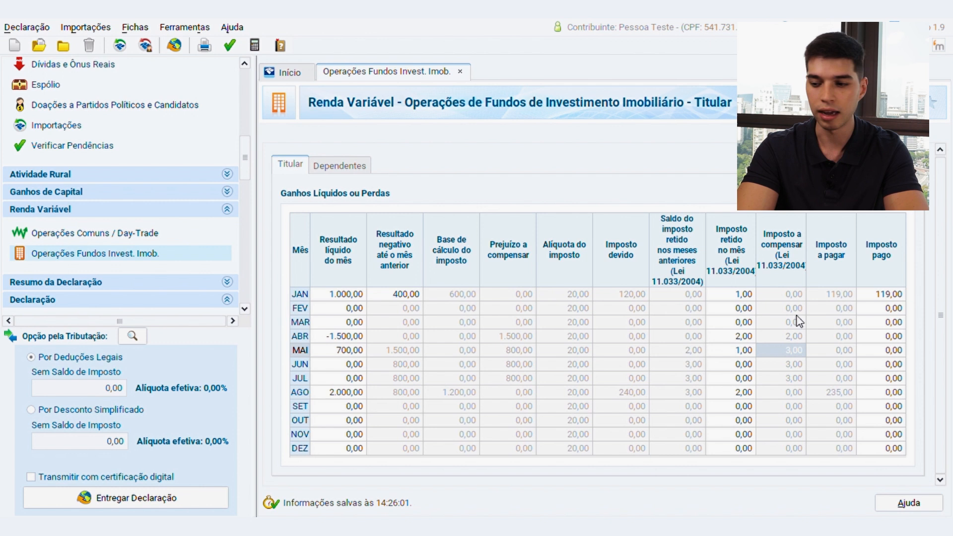
Examine how August's withheld tax balance from previous months and tax withheld in the month reduce the tax due to the tax payable.
{"action": "left_click", "coordinate": [332, 392]}
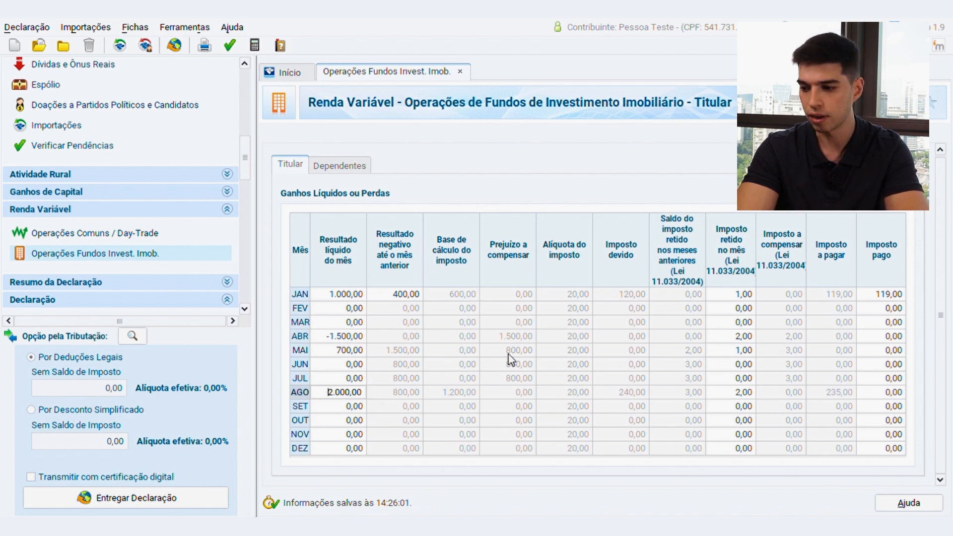
{"action": "left_click", "coordinate": [669, 392]}
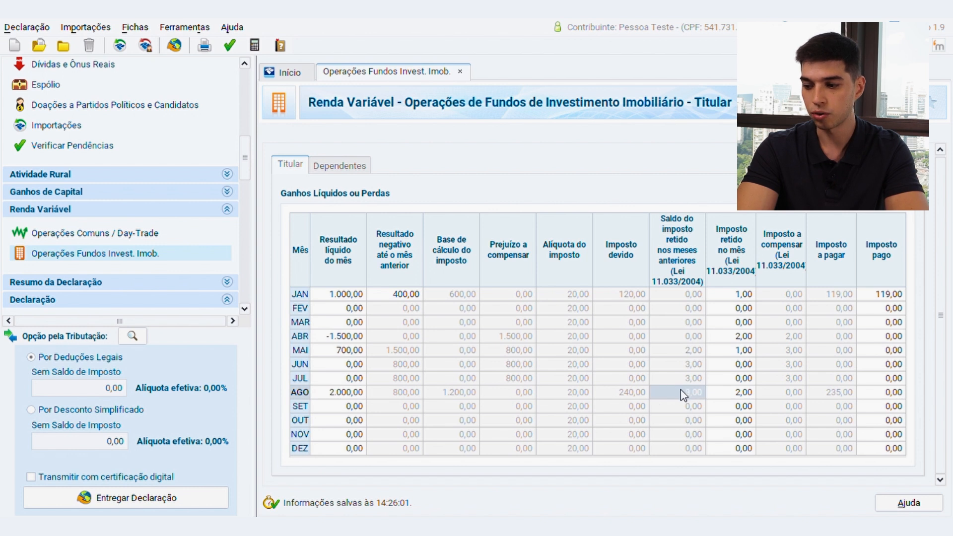
{"action": "left_click", "coordinate": [720, 392]}
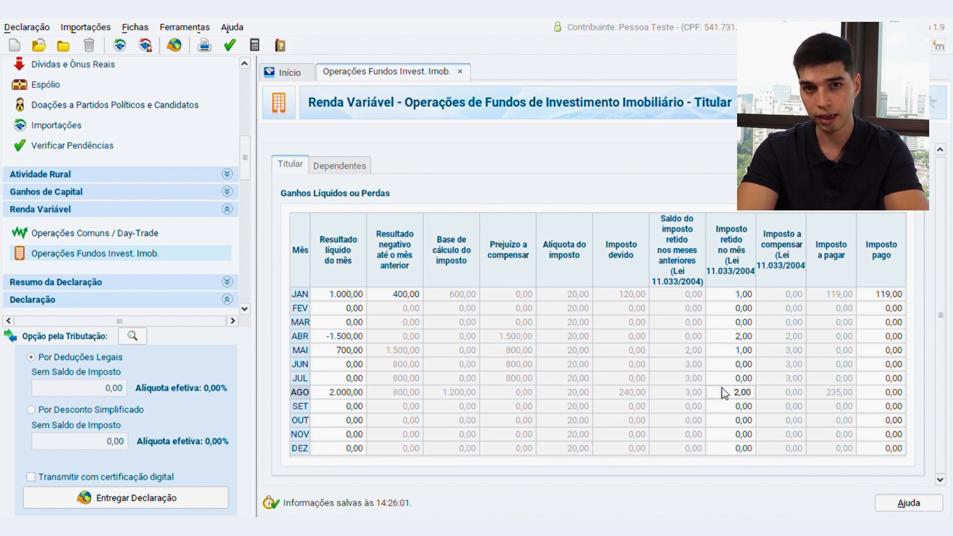
{"action": "left_click", "coordinate": [696, 397]}
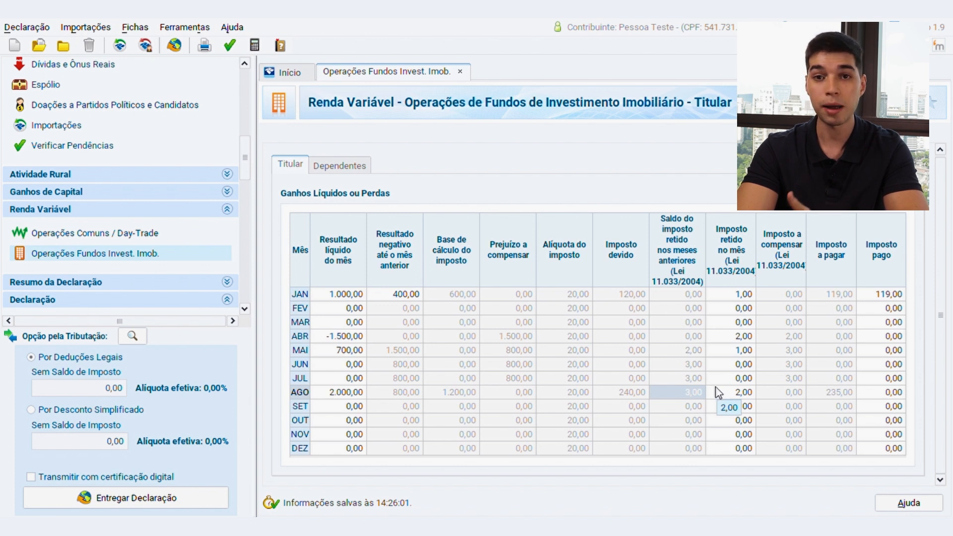
{"action": "left_click", "coordinate": [642, 396]}
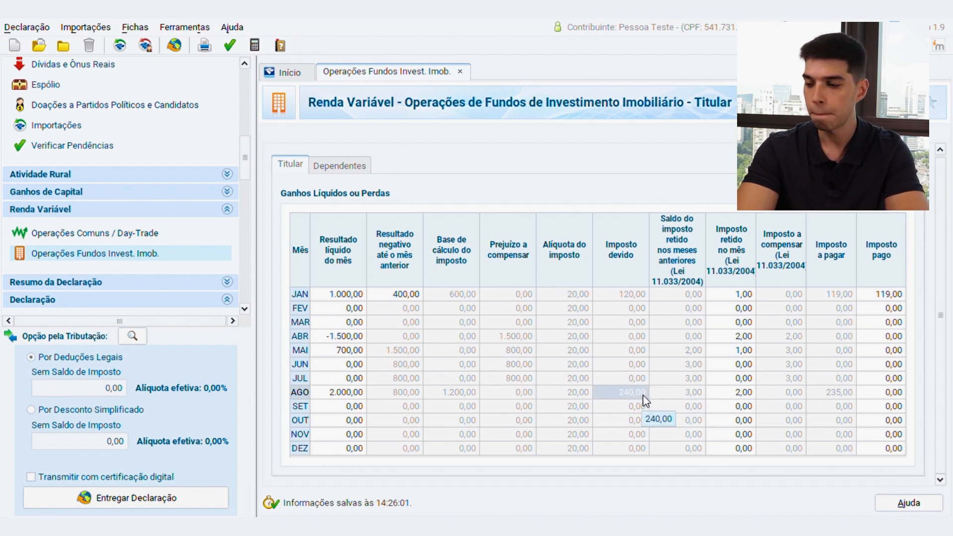
{"action": "left_click", "coordinate": [812, 394]}
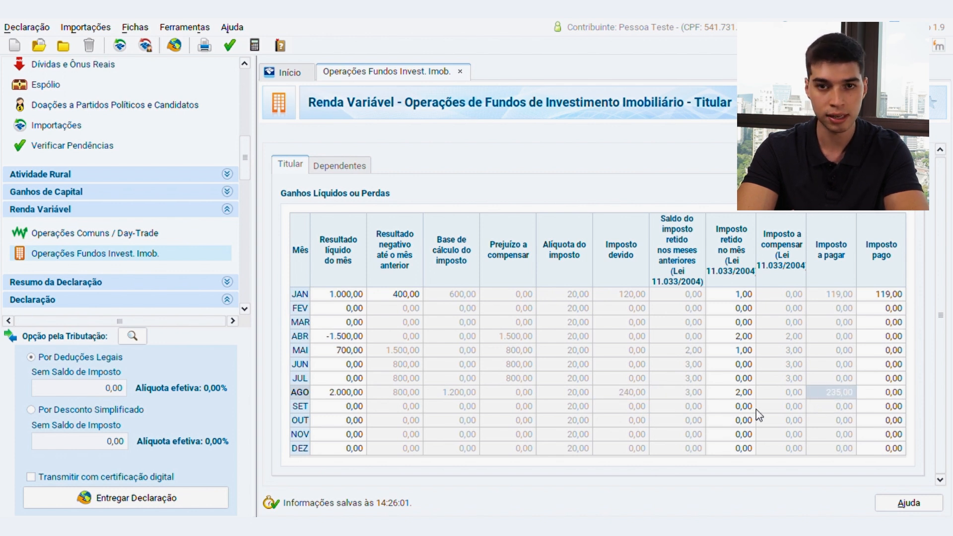